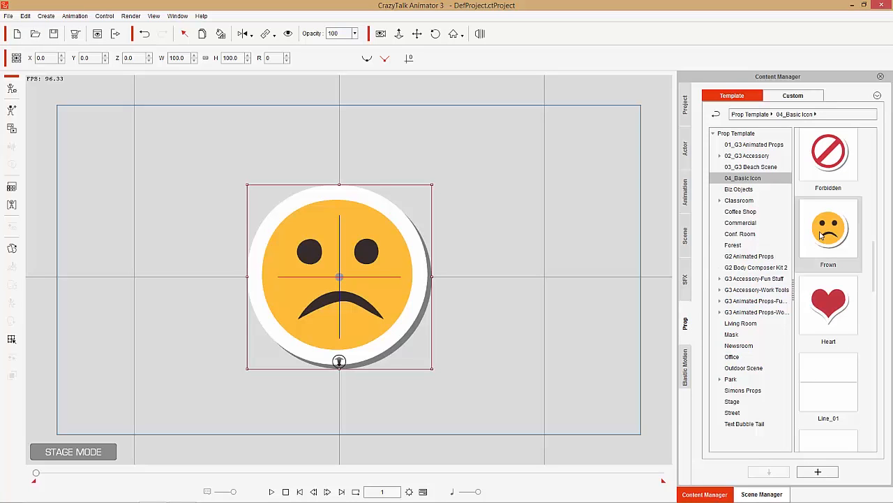
- Activate Deform mode for the Frown prop and pull its two lower corner points outward and downward
mouse_move(872, 269)
mouse_down()
mouse_move(869, 212)
mouse_move(881, 293)
mouse_move(884, 268)
mouse_up()
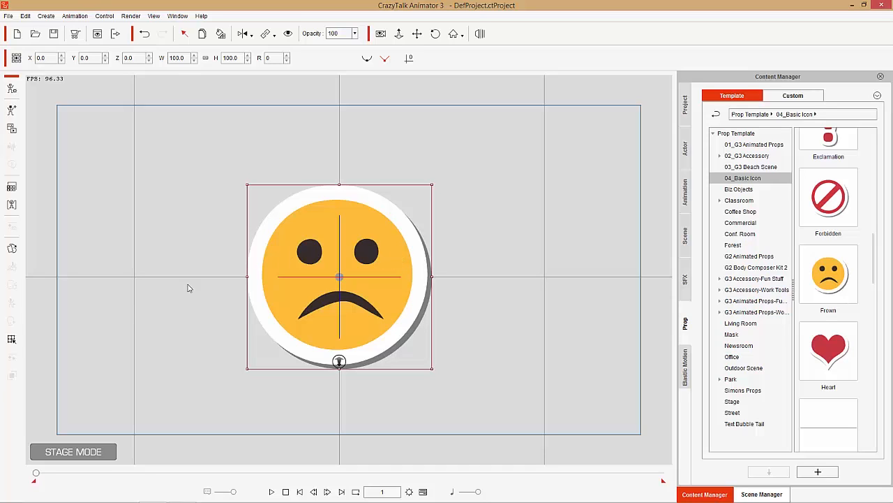
click(12, 340)
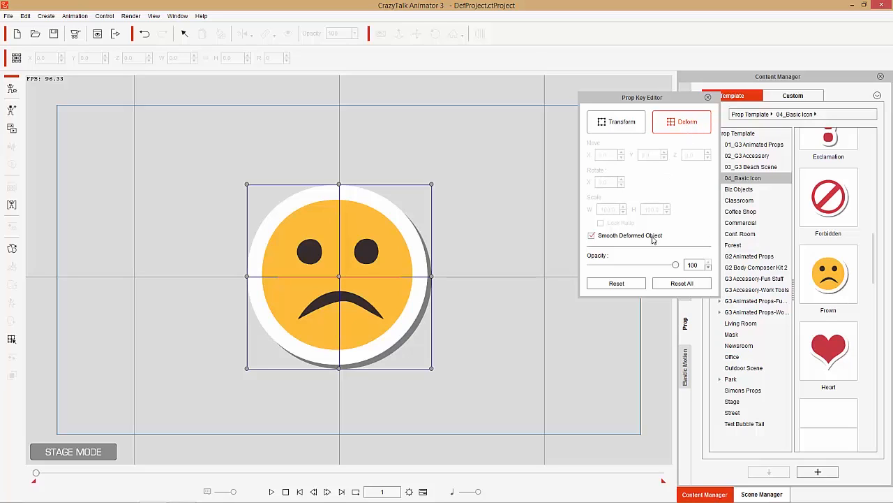
click(605, 240)
drag(433, 371, 541, 407)
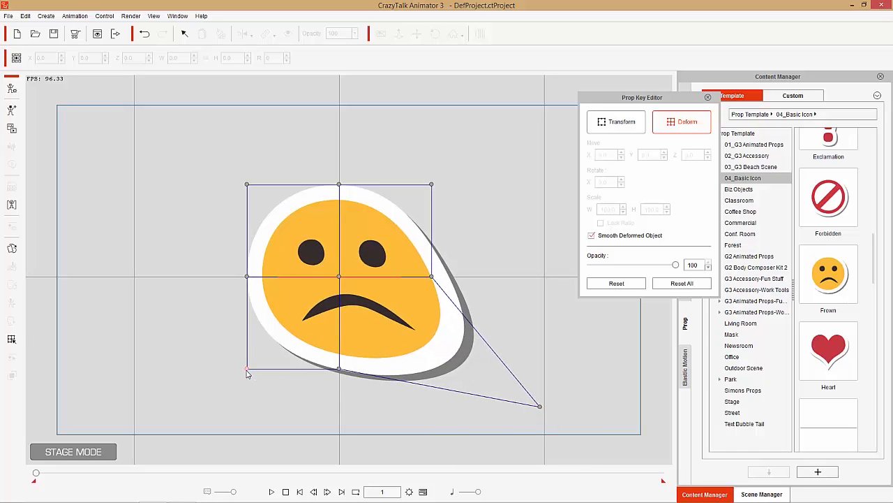
drag(247, 373, 176, 426)
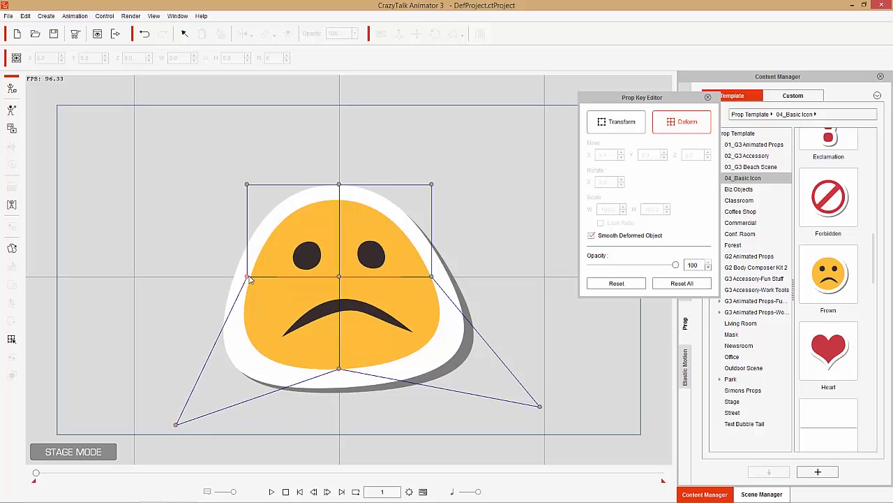
- Shape the Frown prop into a triangle by moving its side and upper corner points inward, raising the top-centre point and lowering the centre point
drag(250, 279, 272, 314)
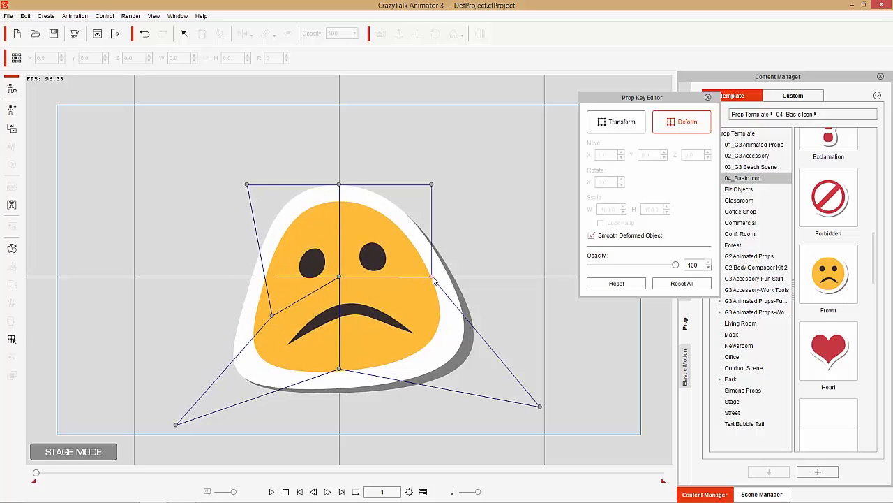
drag(433, 280, 386, 315)
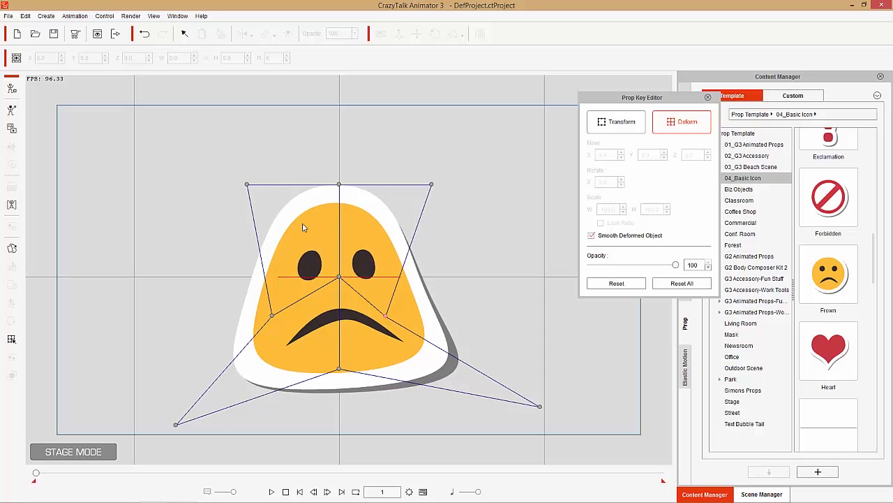
drag(248, 185, 311, 220)
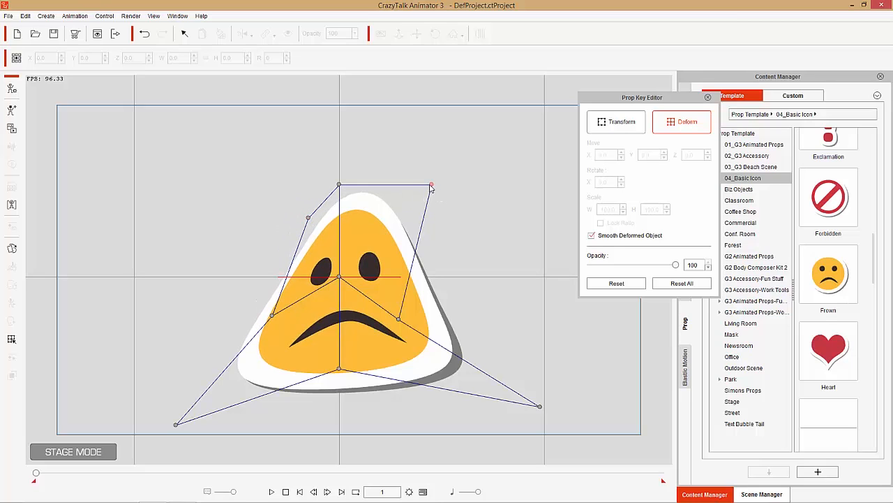
drag(430, 187, 339, 160)
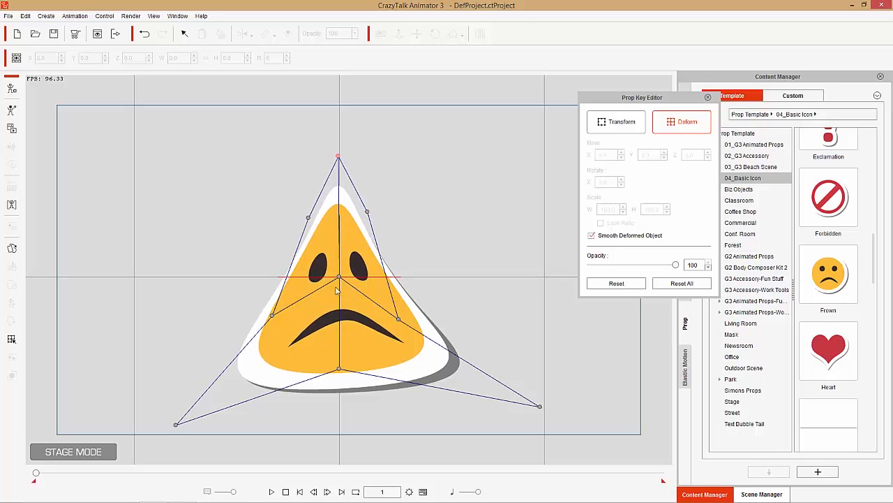
mouse_move(339, 280)
mouse_down()
mouse_move(324, 345)
mouse_move(334, 360)
mouse_move(415, 318)
mouse_move(325, 263)
mouse_move(347, 242)
mouse_move(454, 261)
mouse_move(359, 383)
mouse_move(262, 223)
mouse_move(376, 359)
mouse_move(370, 349)
mouse_move(437, 300)
mouse_move(291, 354)
mouse_move(391, 335)
mouse_move(363, 310)
mouse_move(337, 256)
mouse_move(341, 349)
mouse_move(327, 304)
mouse_move(339, 294)
mouse_up()
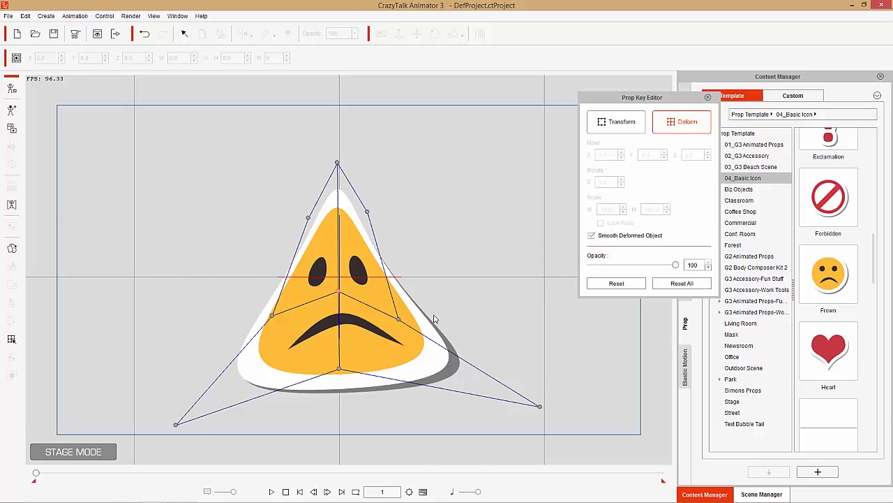
- Show the timeline and copy the Frown_D deform keyframe from frame 1 to frame 20
key(F3)
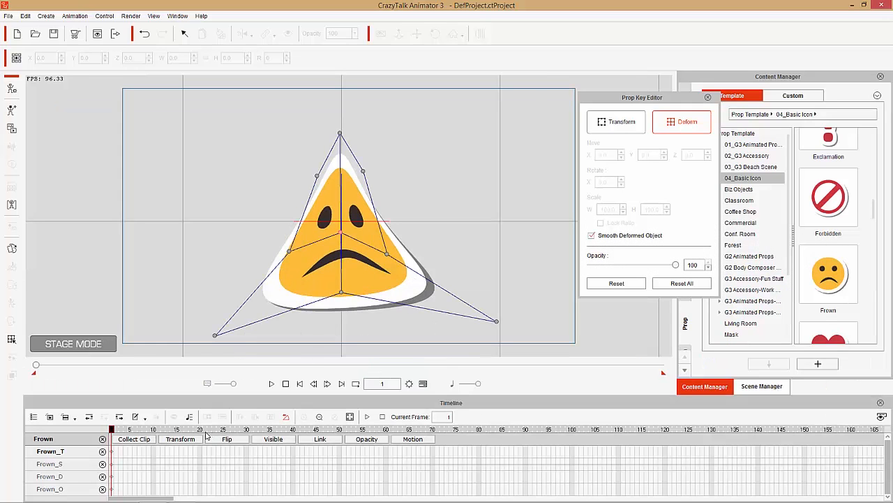
drag(206, 431, 109, 430)
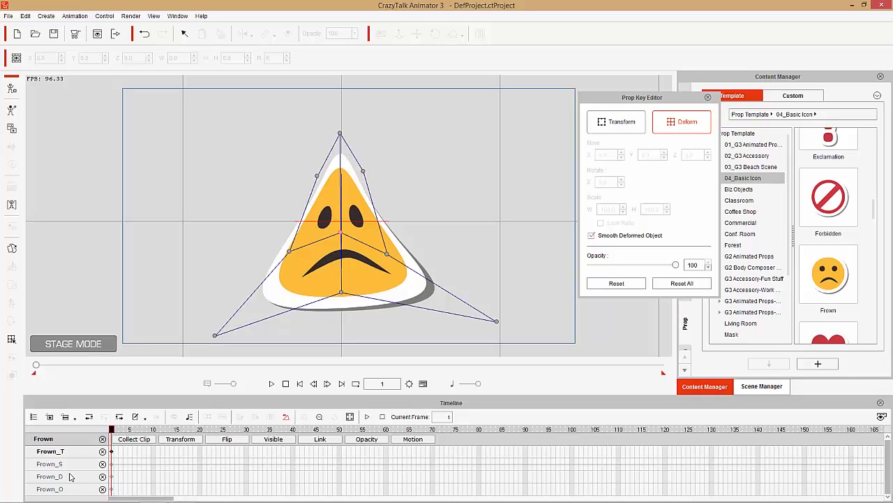
click(112, 476)
right_click(112, 476)
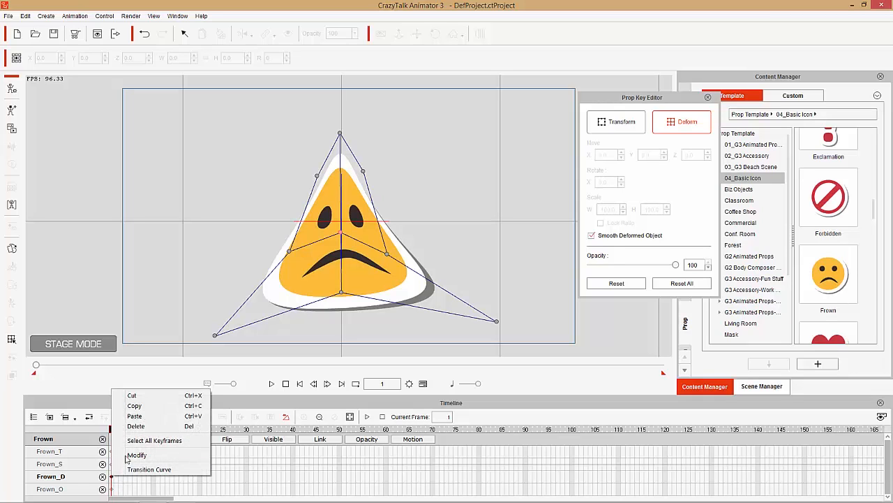
click(141, 406)
drag(136, 429, 200, 431)
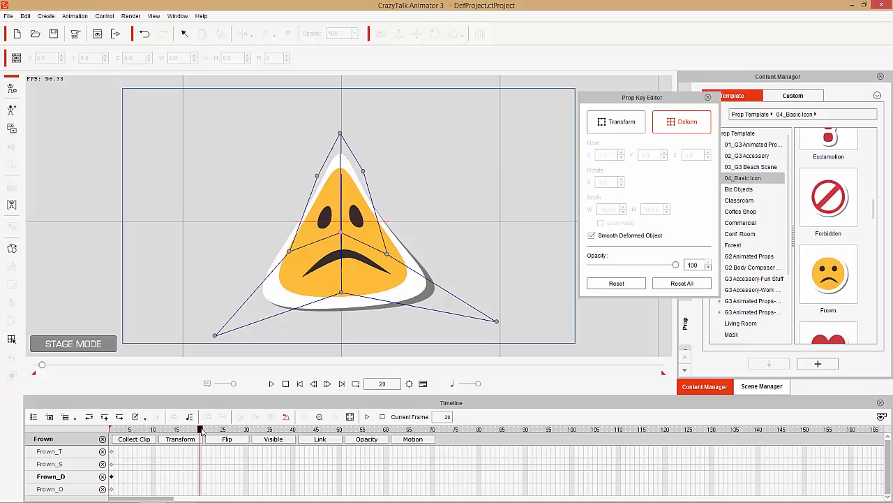
right_click(201, 478)
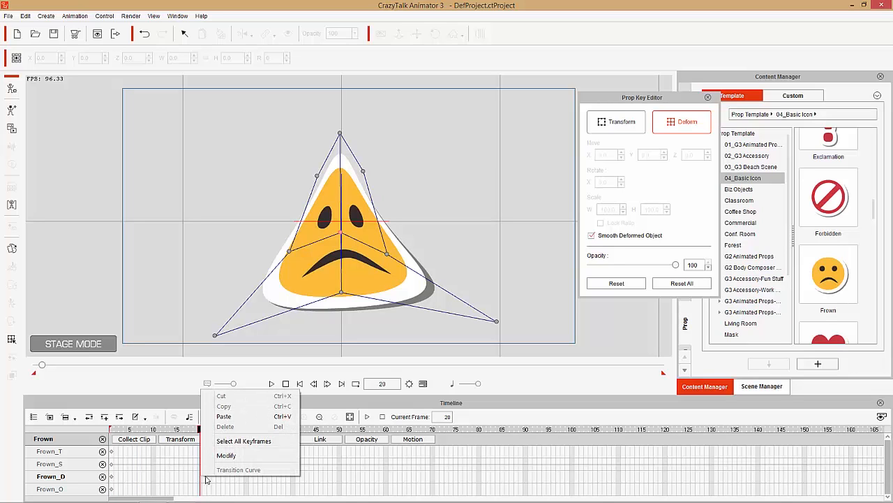
click(238, 417)
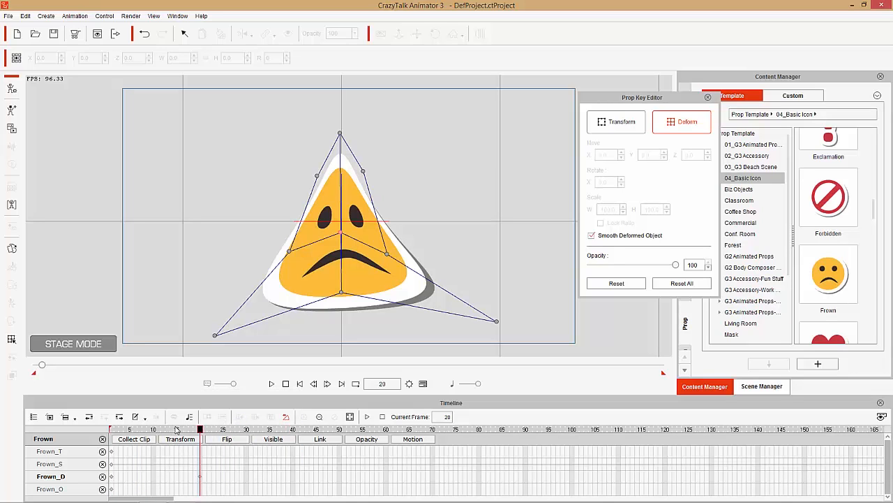
- Reset the Frown prop's deformation at frame 1 and preview the morph up to frame 20
drag(202, 429, 108, 438)
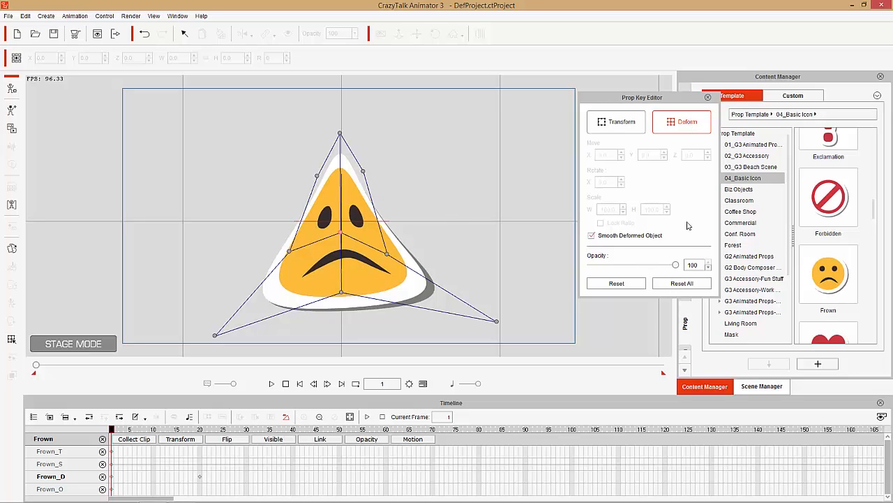
click(617, 283)
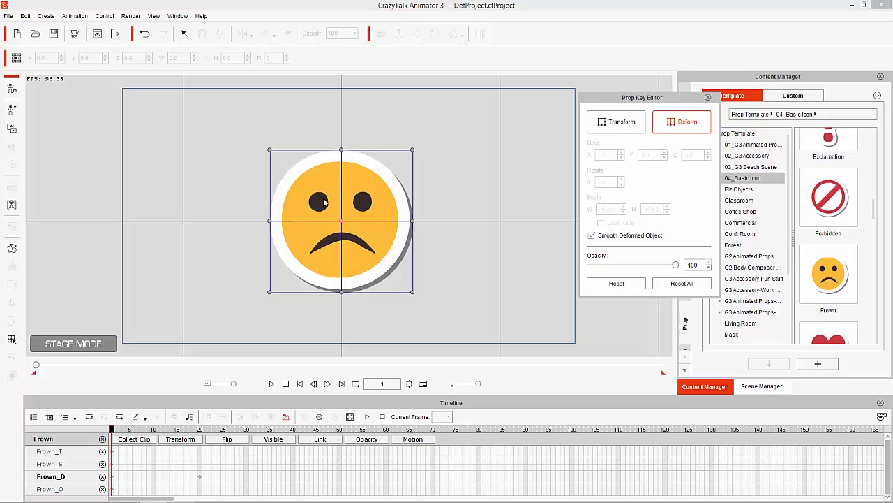
drag(112, 430, 188, 436)
key(space)
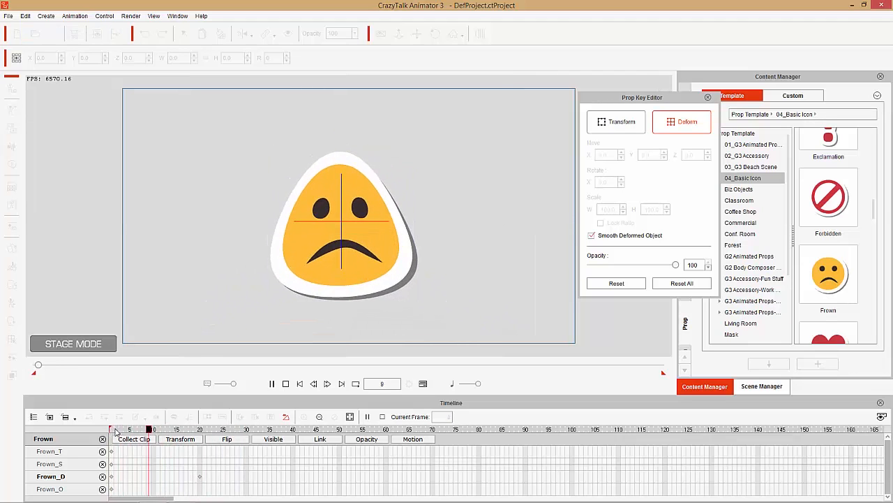
key(space)
drag(191, 430, 85, 438)
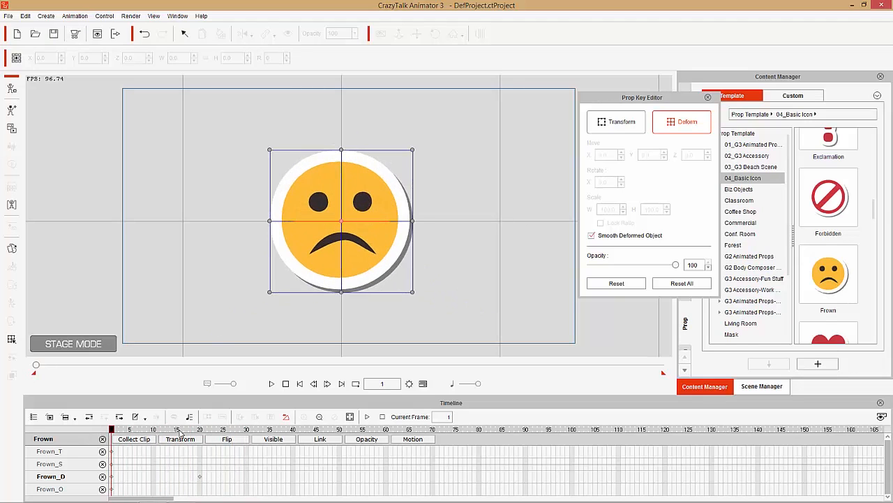
key(space)
- Open the transition curves for the Frown_D keyframe at frame 20 and try Accelerate, Decelerate, Smooth, and Pause and Move
mouse_move(208, 430)
mouse_down()
mouse_move(84, 432)
mouse_move(201, 434)
mouse_up()
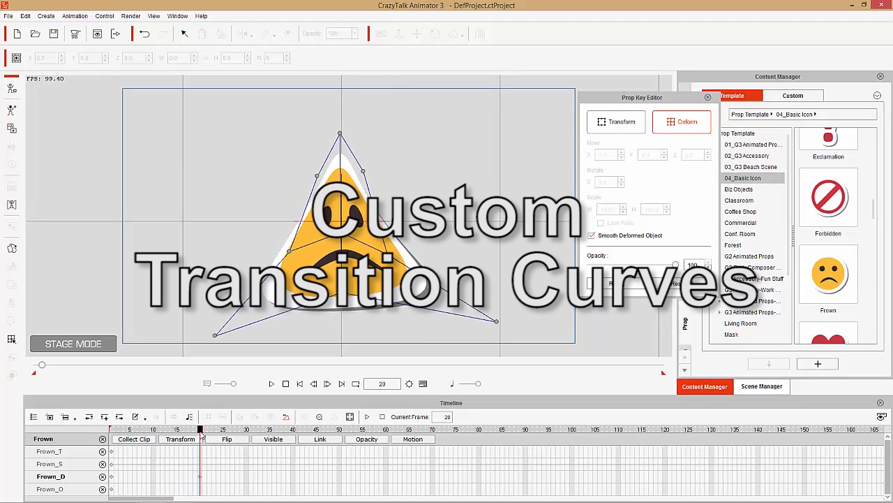
right_click(200, 480)
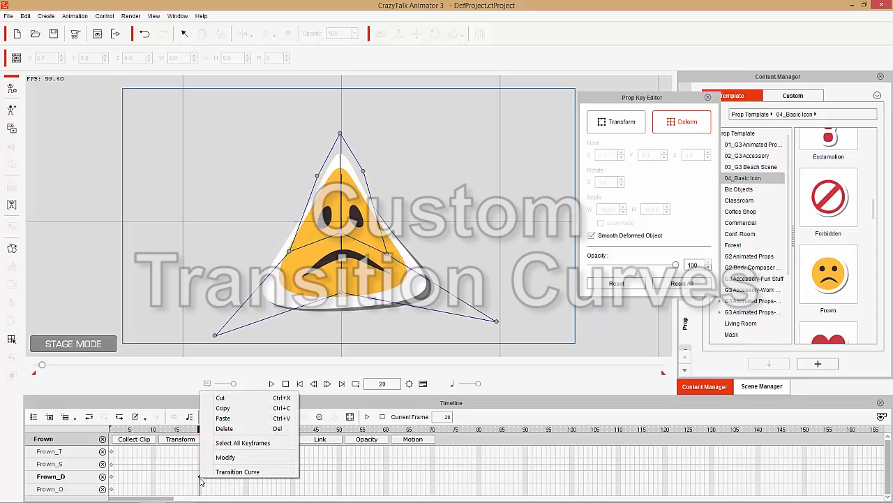
click(238, 472)
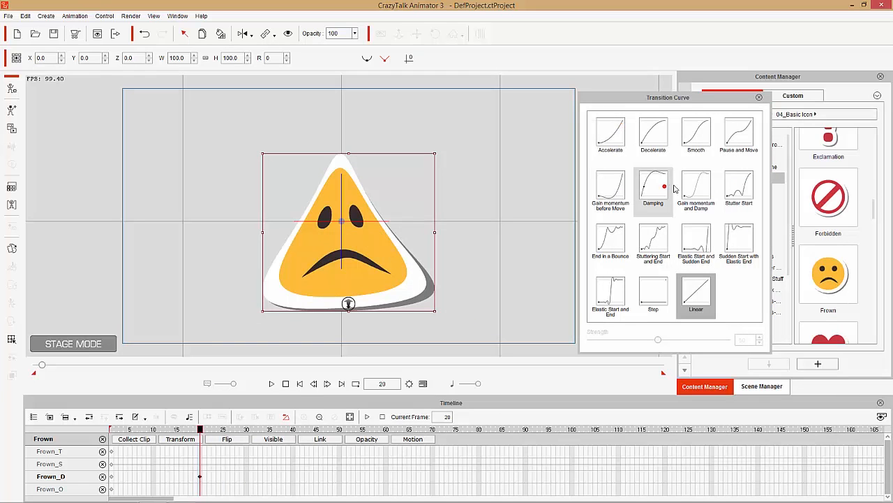
click(618, 139)
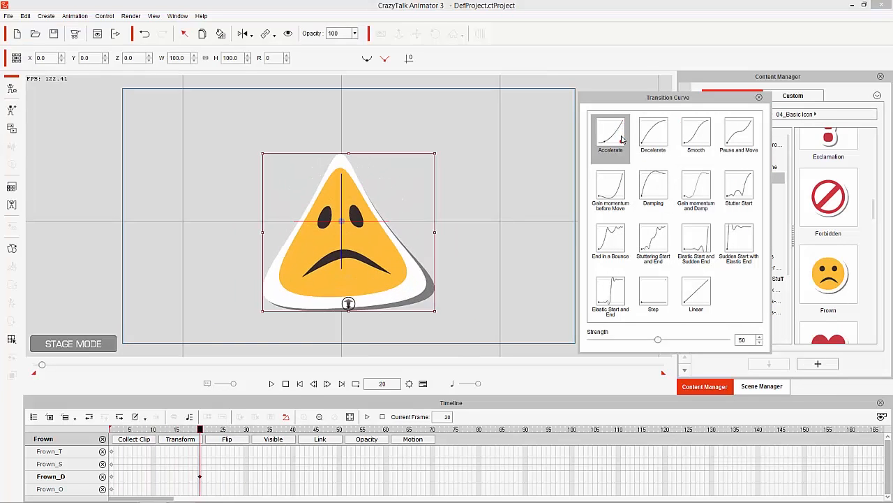
click(663, 135)
click(700, 135)
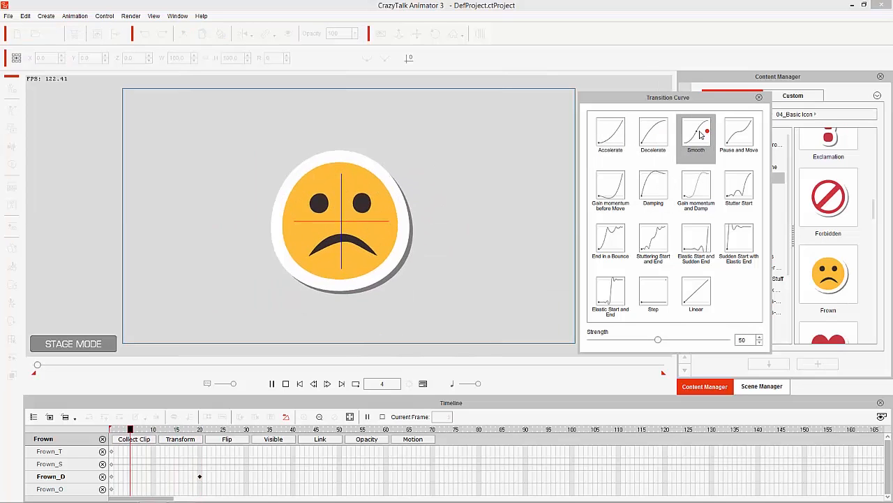
click(731, 144)
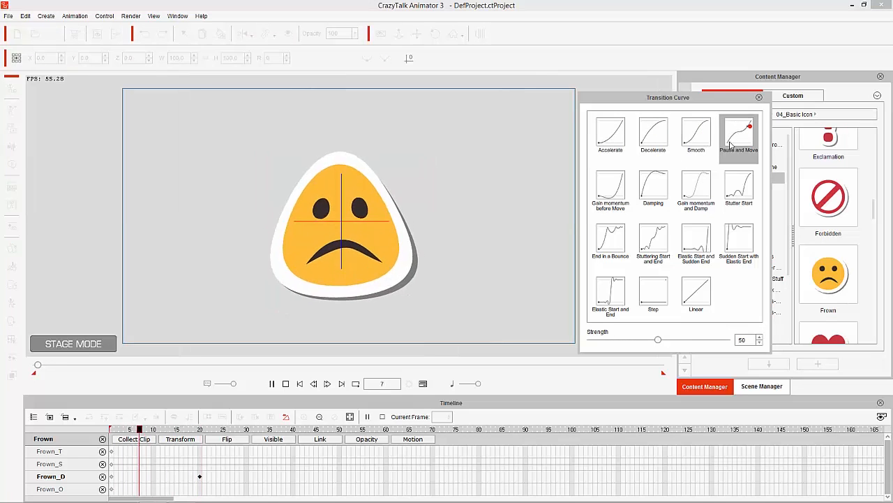
- Try the Gain momentum before Move, Damping, Gain momentum and Damp, and Stutter Start curves on the frame 20 keyframe
click(610, 190)
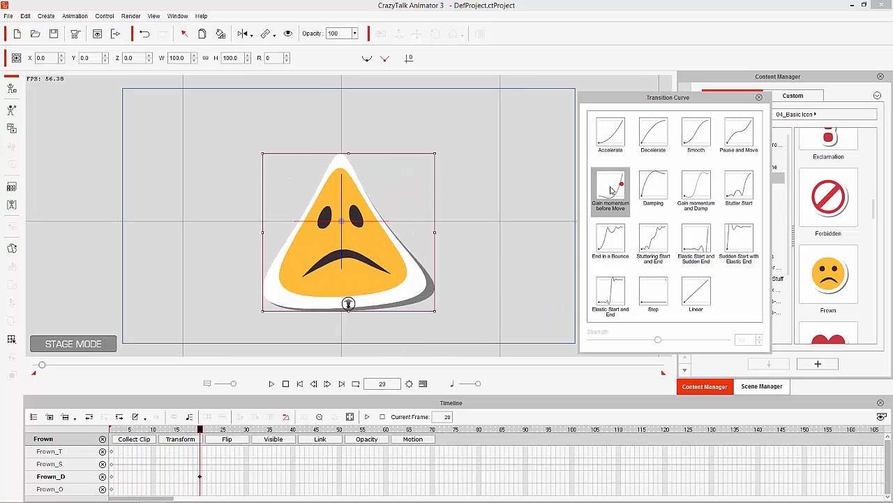
click(611, 190)
click(662, 184)
click(694, 185)
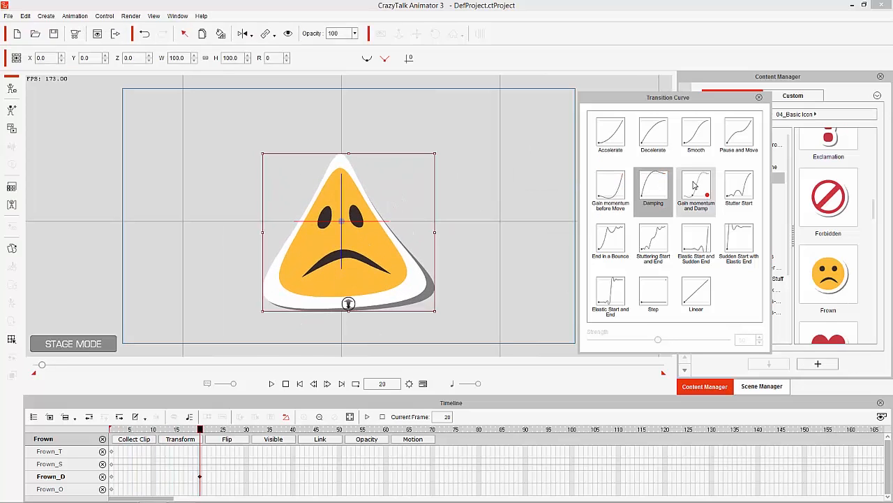
click(741, 188)
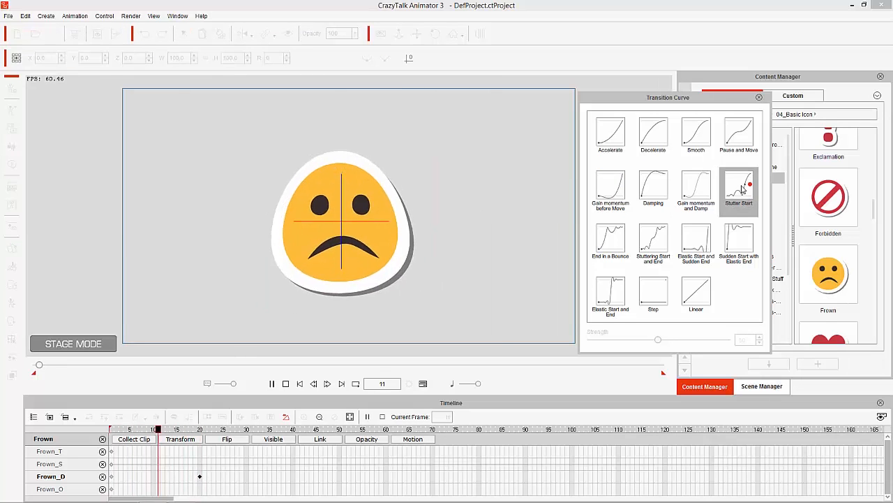
- Try the End in a Bounce, Stuttering Start and End, Elastic Start and Sudden End, and Sudden Start with Elastic End curves
click(606, 242)
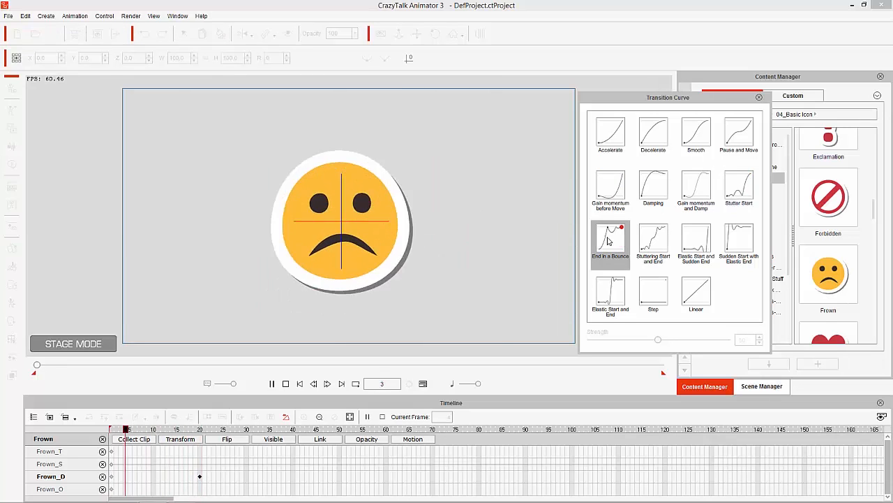
click(605, 245)
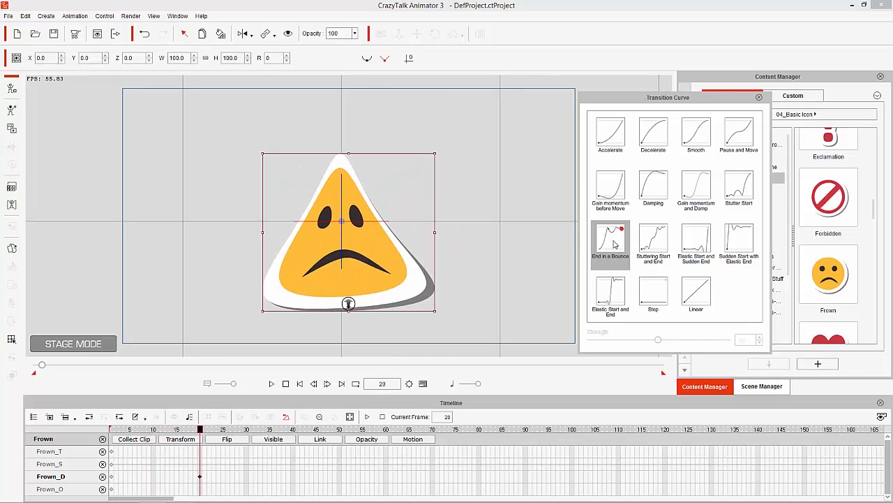
click(659, 243)
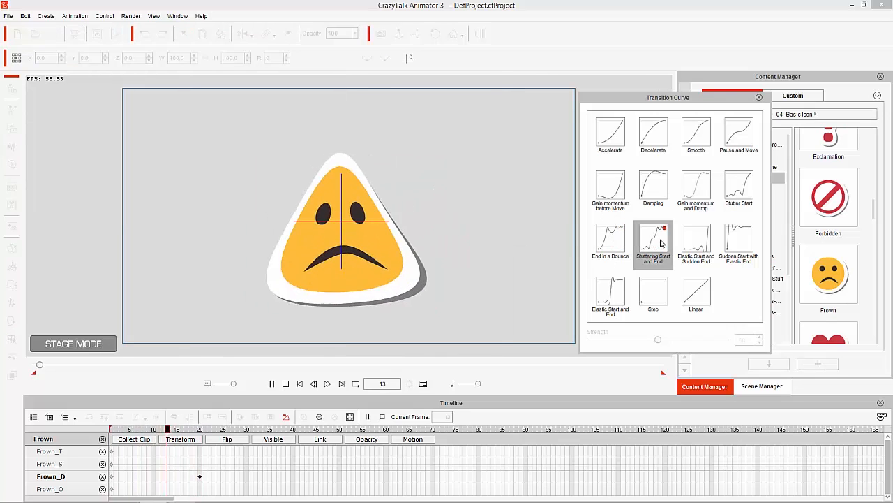
click(707, 242)
click(741, 236)
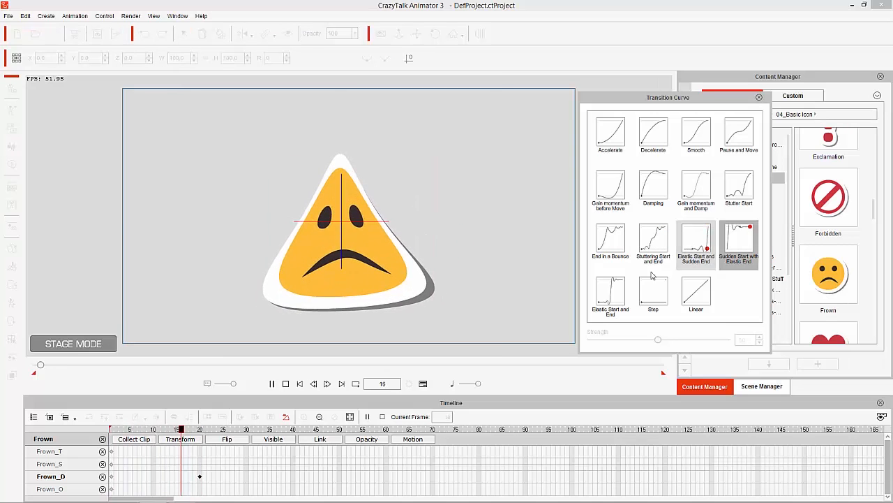
- Try the Elastic Start and End and Step curves, and set the frame 20 keyframe to Linear
click(608, 296)
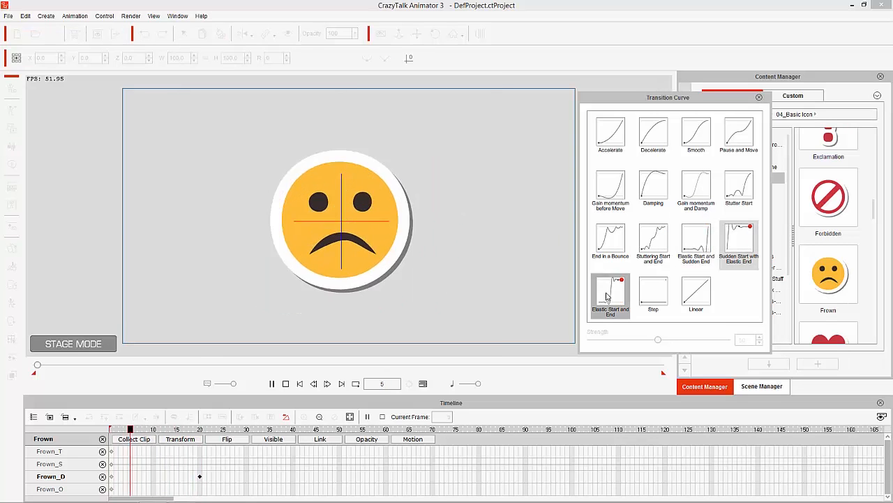
click(654, 287)
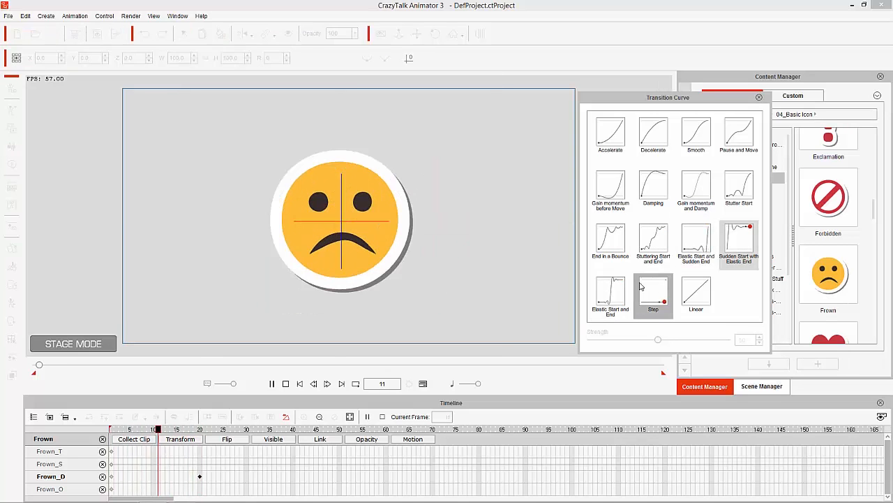
click(694, 295)
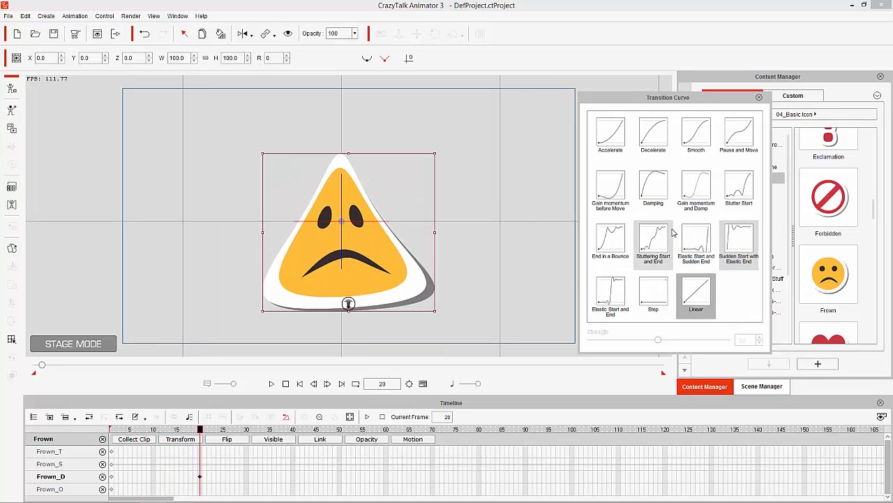
- Set the frame 20 Frown_D keyframe's transition curve to Damping and close the curve settings
click(656, 197)
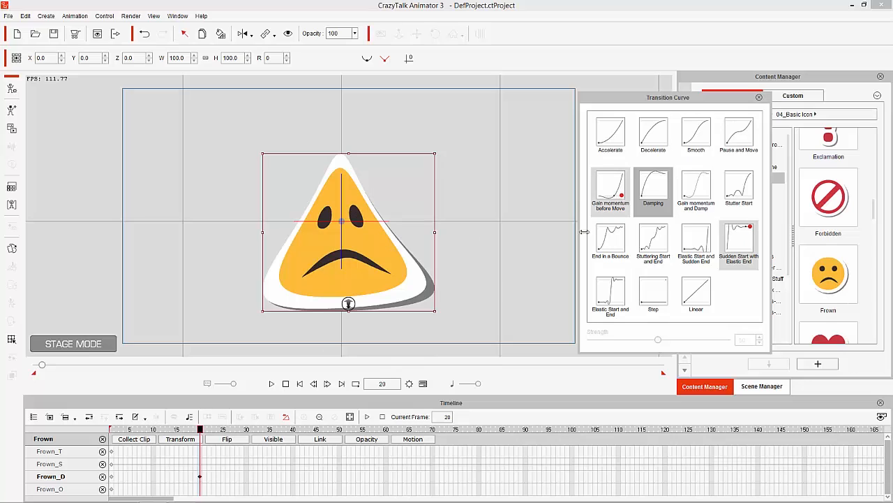
click(759, 97)
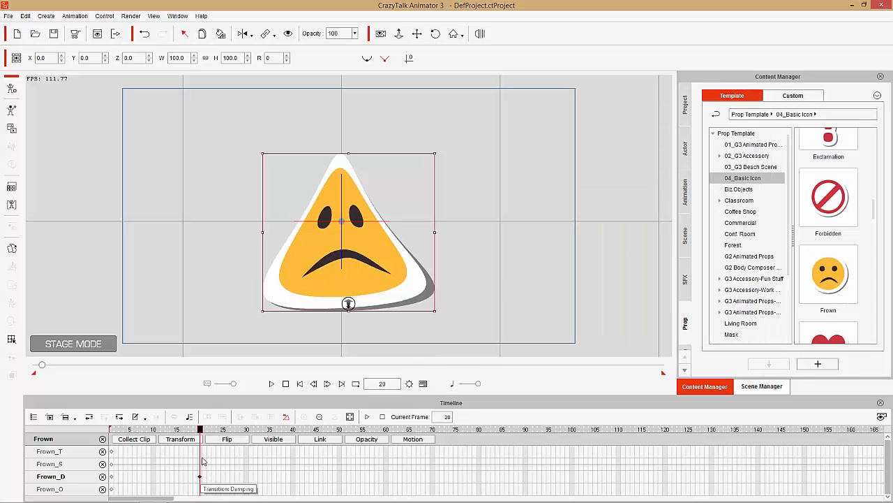
- Return to frame 1 and remove the frown prop's object animation
drag(185, 429, 77, 427)
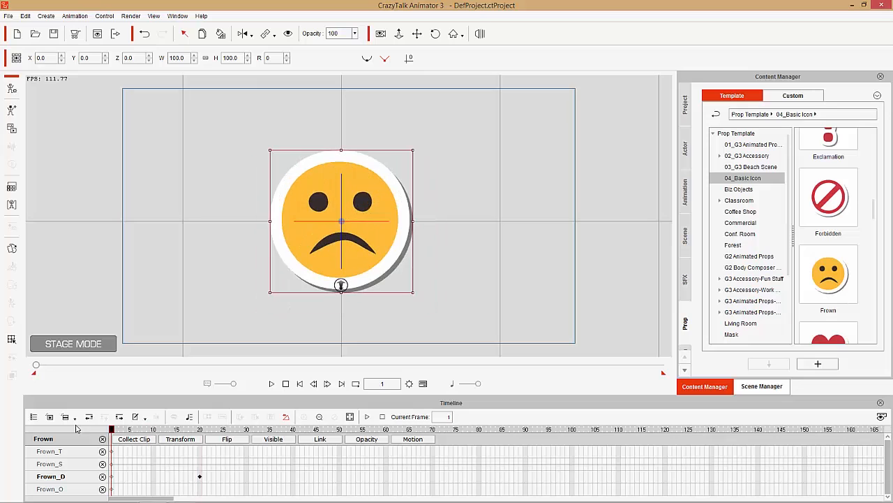
right_click(301, 238)
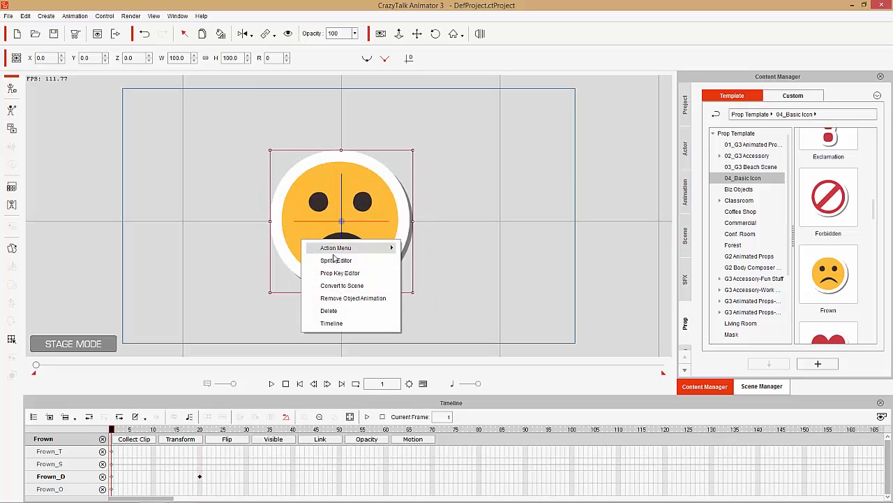
click(374, 299)
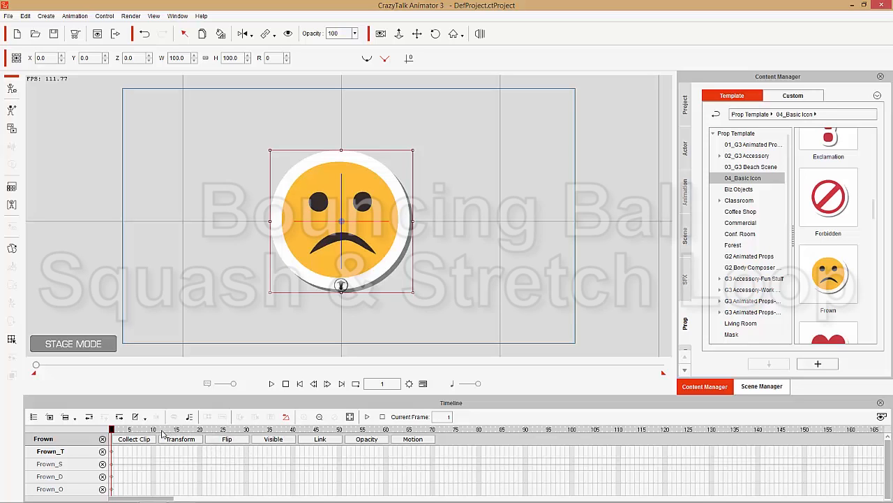
mouse_move(109, 433)
mouse_down()
mouse_move(153, 433)
mouse_move(110, 433)
mouse_up()
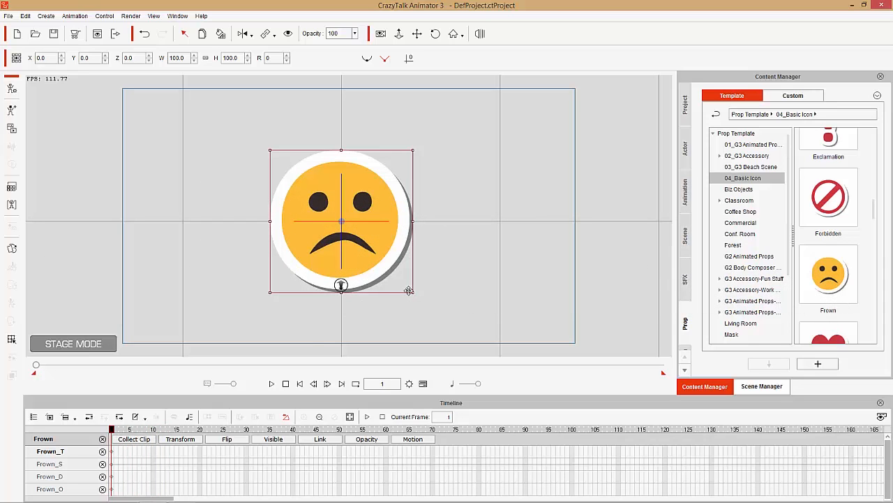
- Deform the frown prop at frame 1 into a squashed oval by lowering its upper and middle lattice points toward the base
click(11, 339)
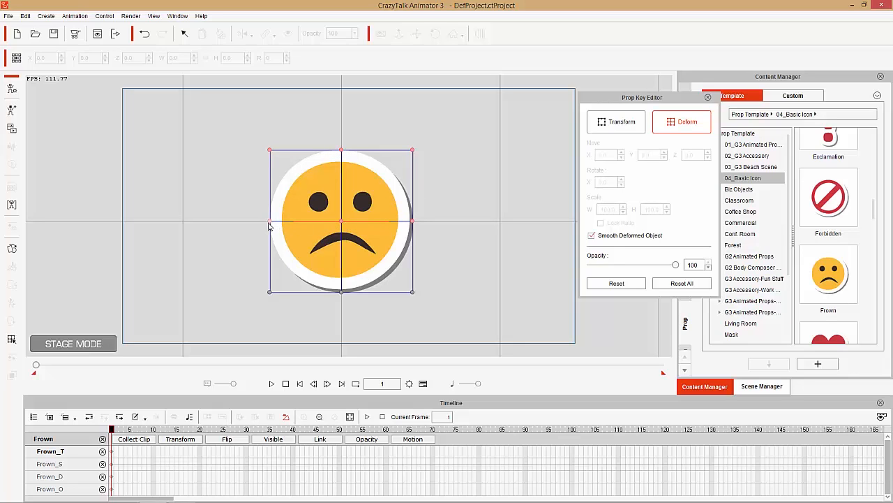
drag(272, 154, 273, 199)
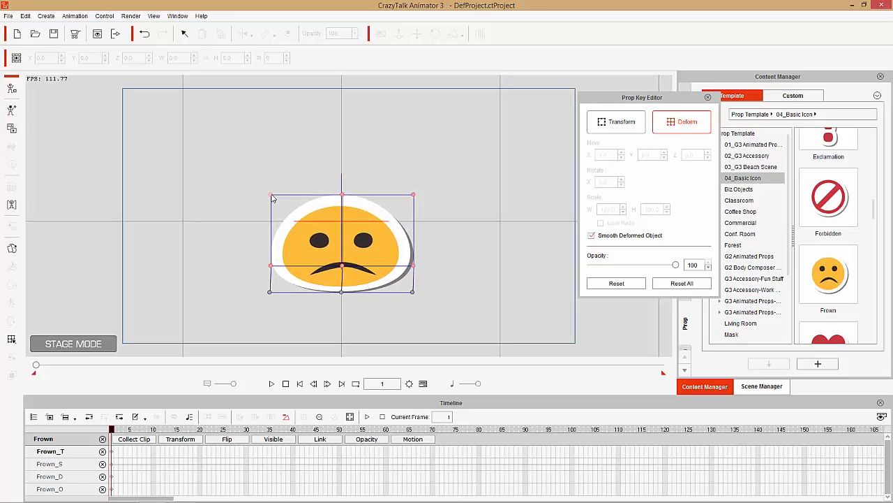
click(414, 195)
drag(344, 200, 347, 219)
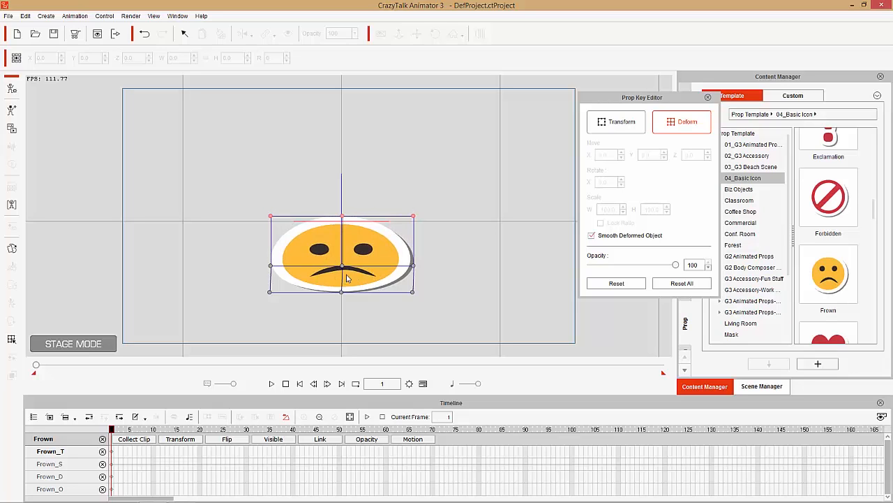
- At frame 10, reset the deformation and stretch the prop into a tall oval by narrowing its sides and extending its top and bottom edges
mouse_move(148, 430)
mouse_down()
mouse_move(111, 430)
mouse_move(155, 436)
mouse_up()
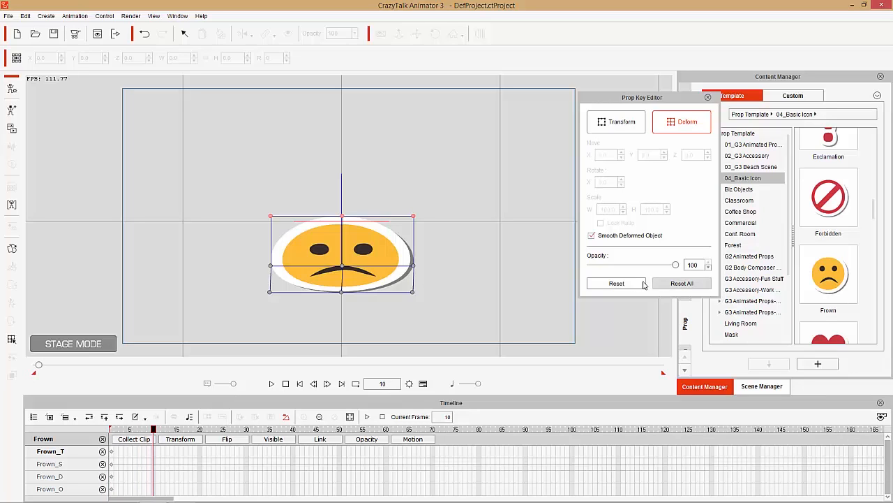
click(617, 283)
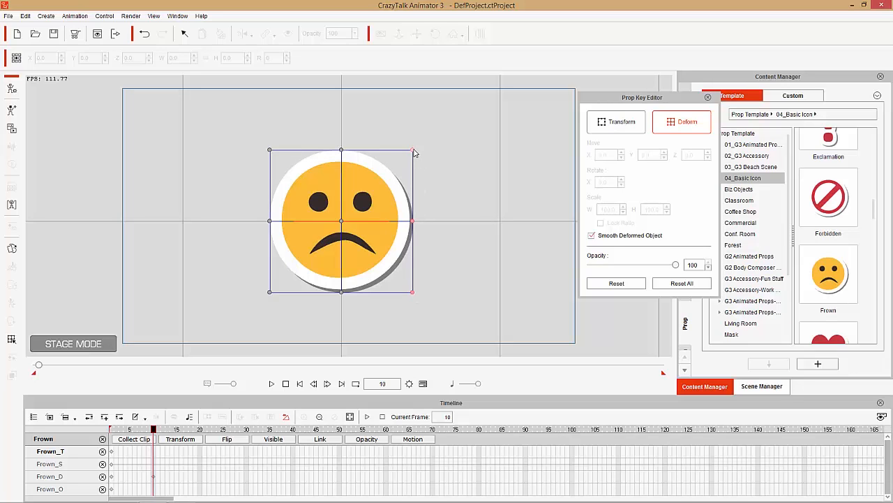
drag(414, 152, 401, 154)
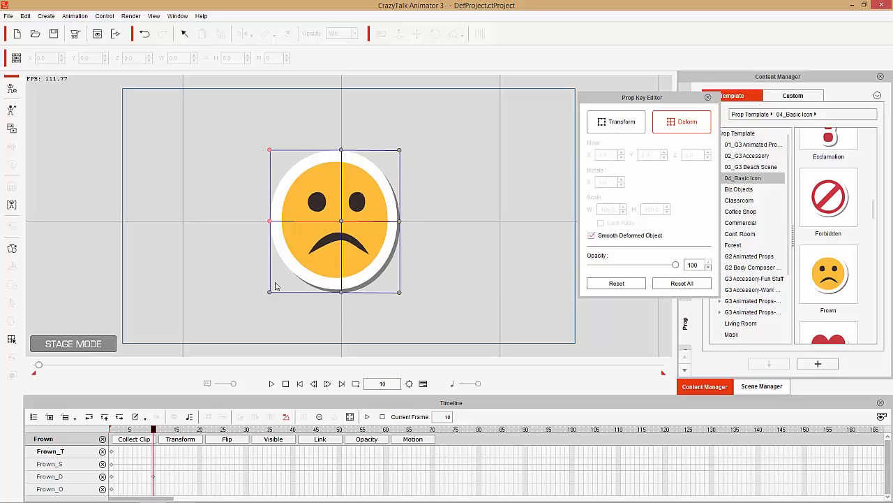
drag(270, 296, 286, 293)
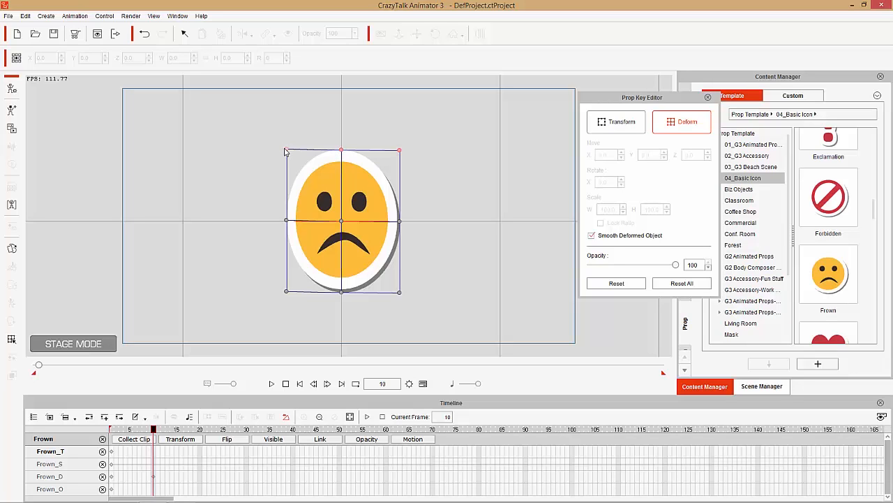
drag(286, 151, 286, 139)
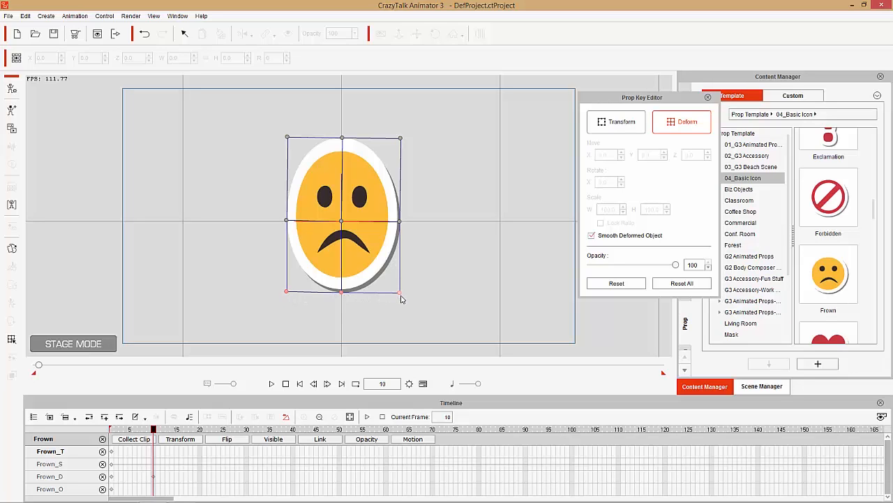
drag(402, 296, 402, 301)
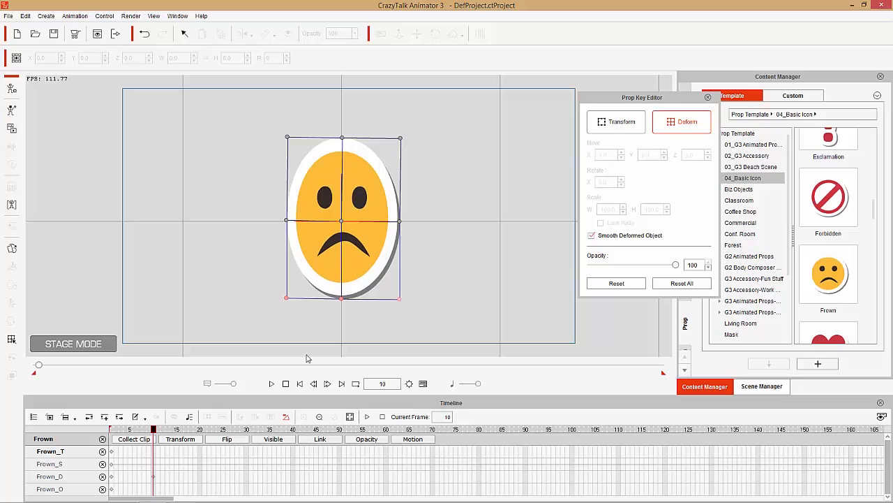
- Check the squashed pose at frame 1, and at frame 10 transform the prop upward to about X -1.8 and Y 70
drag(154, 428, 112, 428)
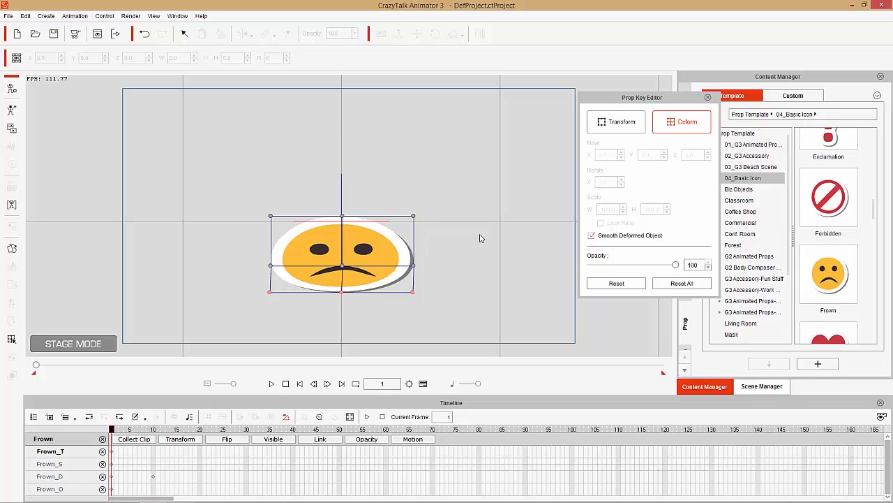
click(154, 428)
click(635, 126)
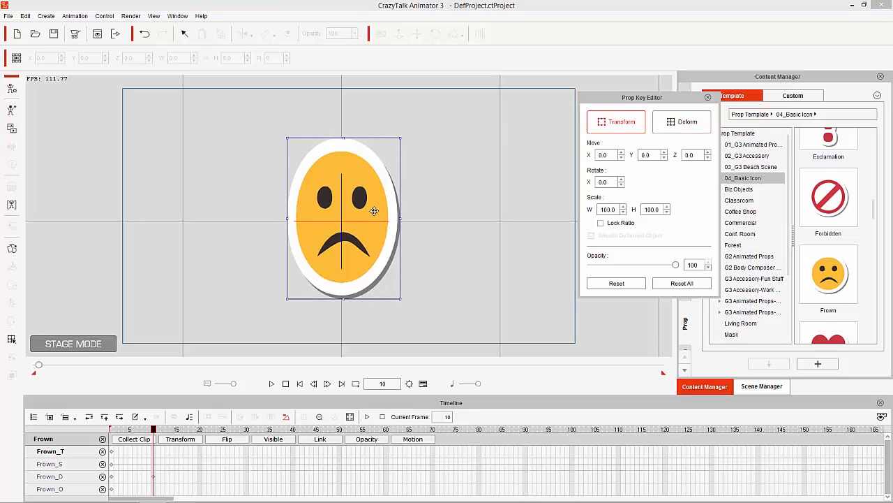
drag(375, 210, 370, 103)
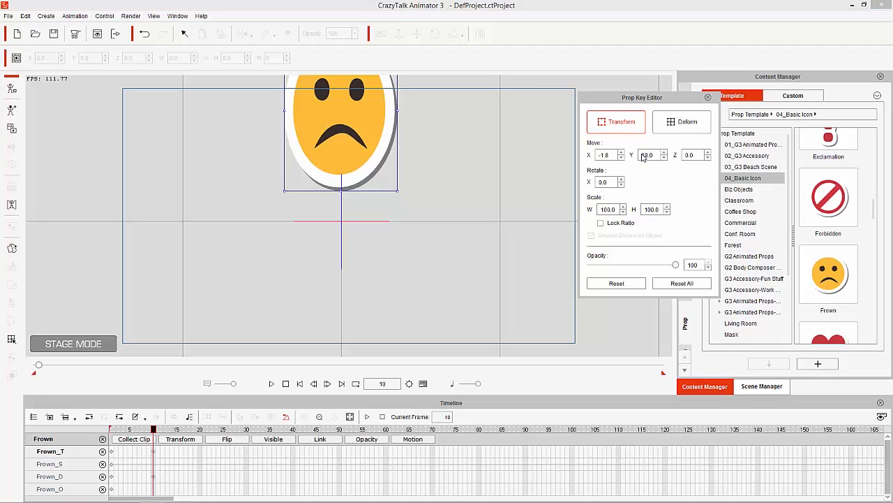
click(666, 153)
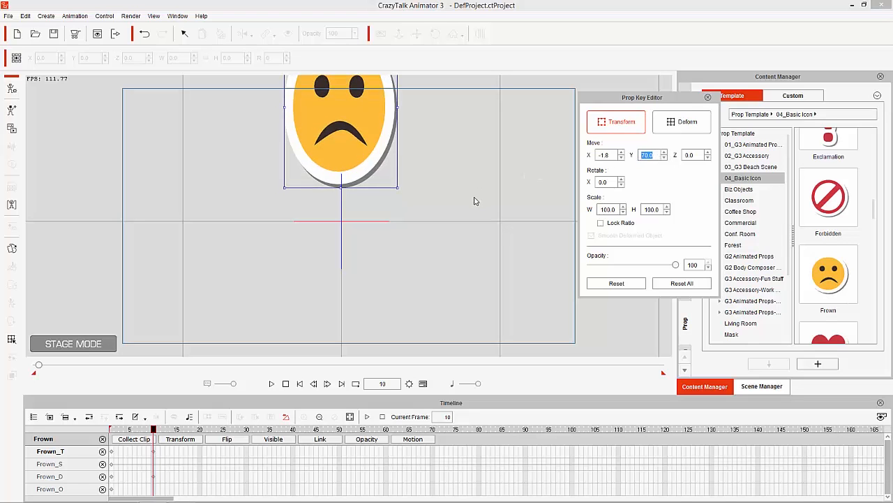
drag(462, 162, 469, 219)
scroll(465, 198, down, 2)
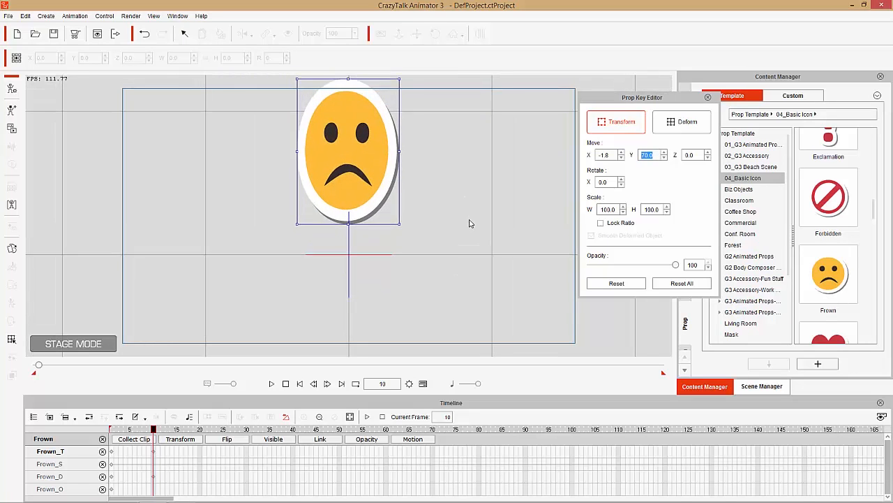
scroll(472, 234, down, 2)
- Copy the Frown_T and Frown_D keyframes from frame 1 and paste them at frame 20
drag(152, 431, 107, 435)
key(ctrl+z)
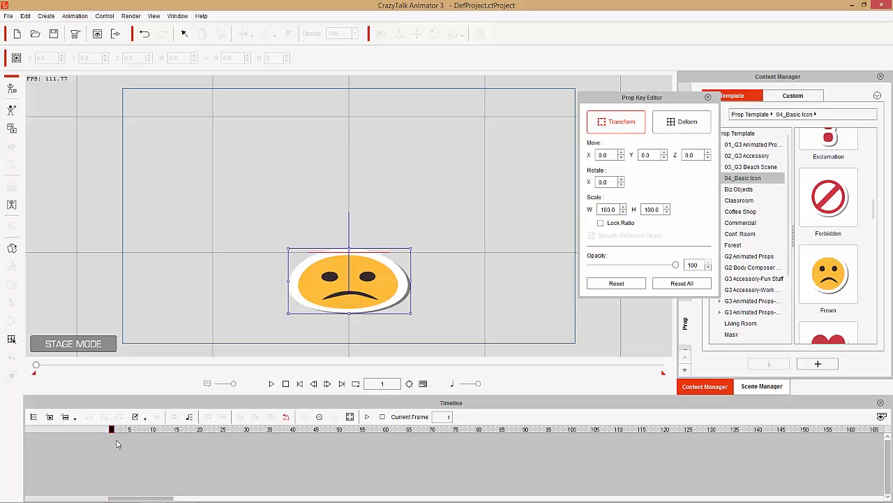
click(112, 451)
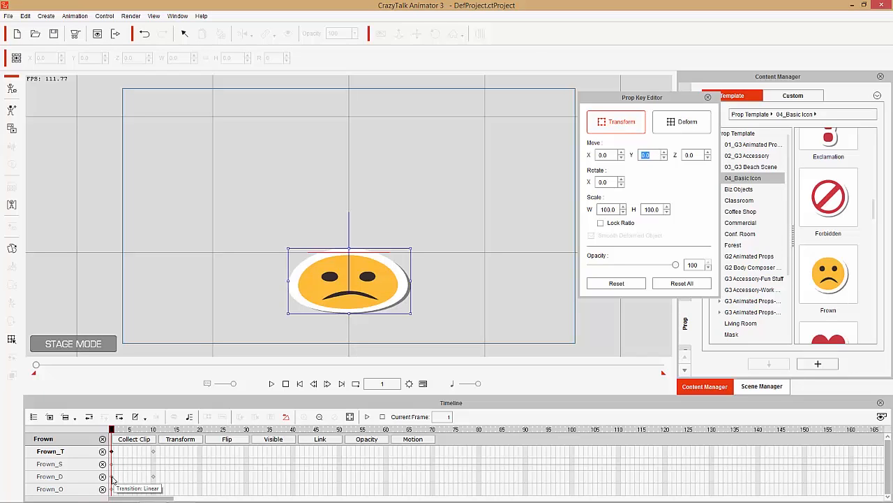
click(112, 476)
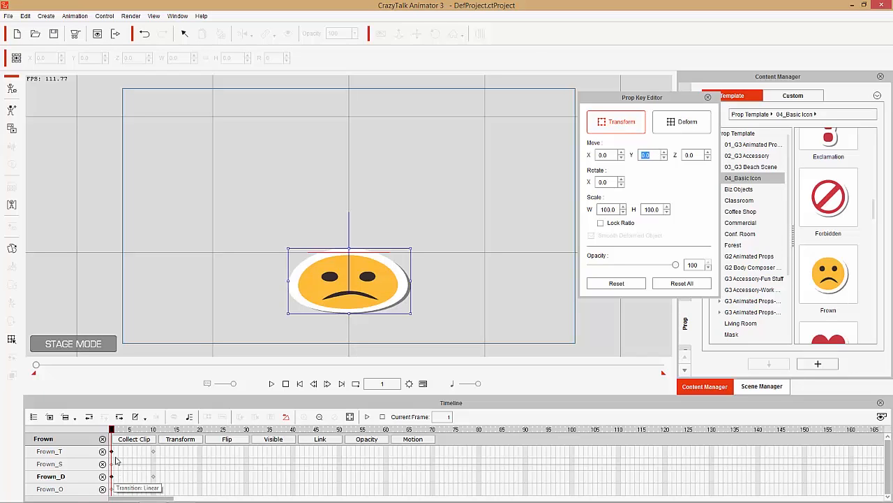
right_click(112, 451)
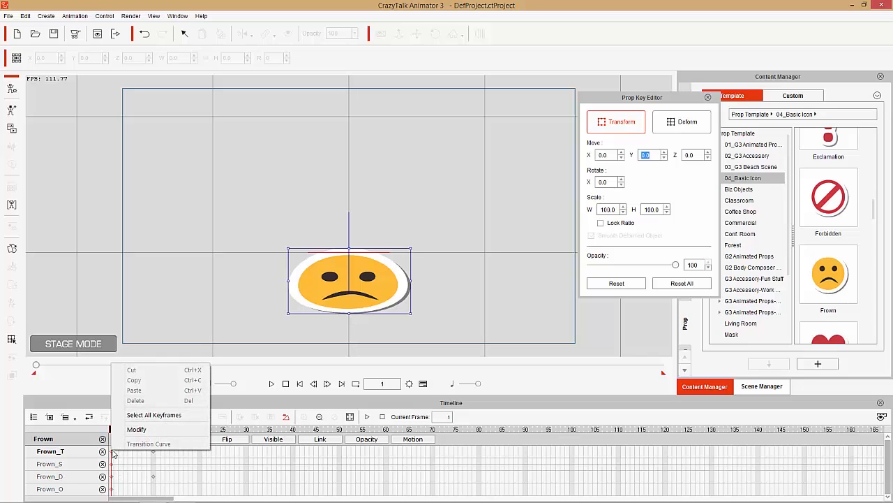
click(117, 456)
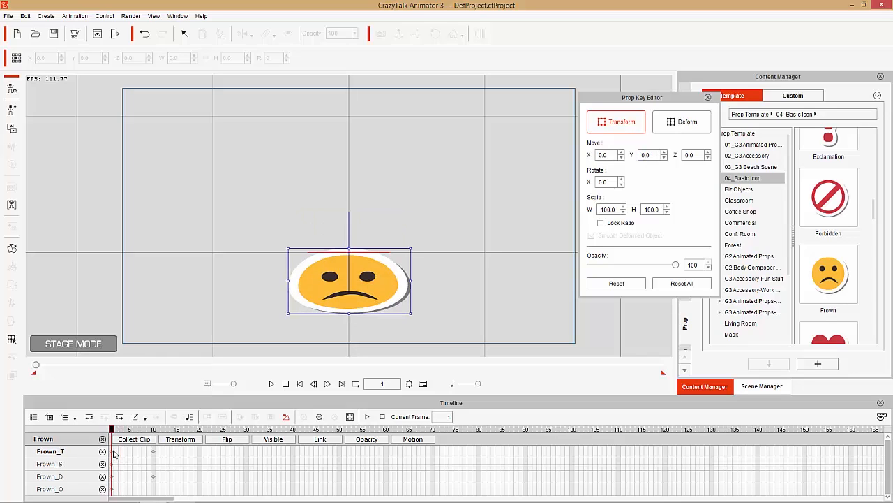
click(112, 477)
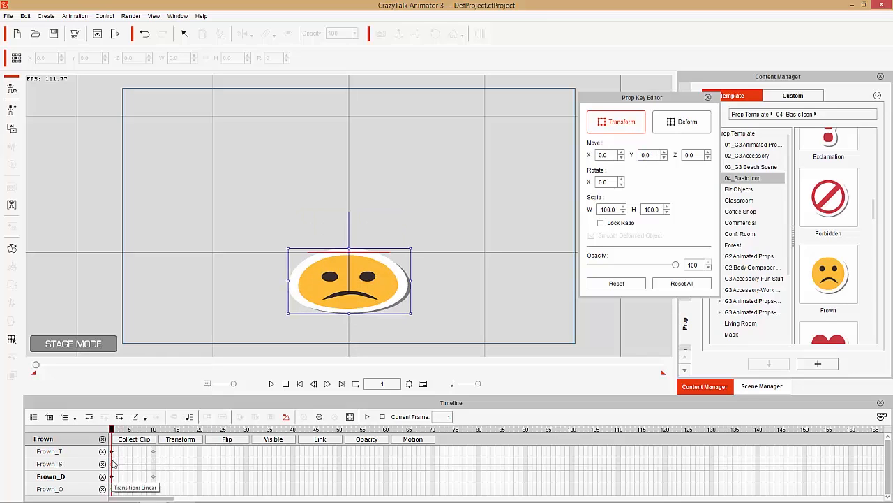
right_click(113, 452)
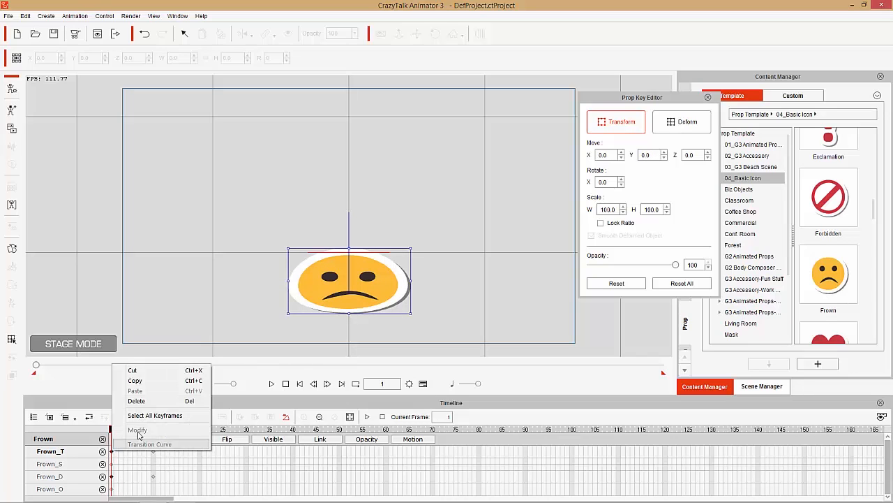
click(155, 381)
drag(172, 430, 97, 434)
key(ctrl+v)
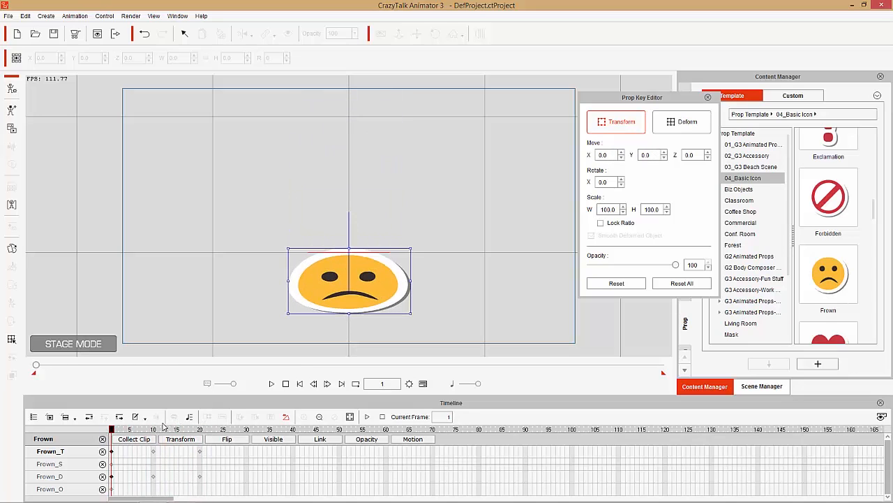
- Play the bounce animation from the start several times to check the squash and stretch motion
key(space)
key(space)
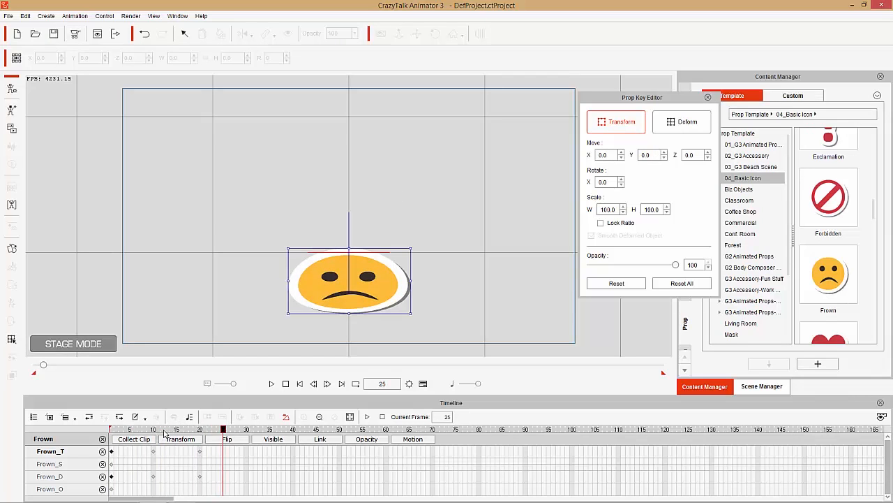
key(space)
key(space)
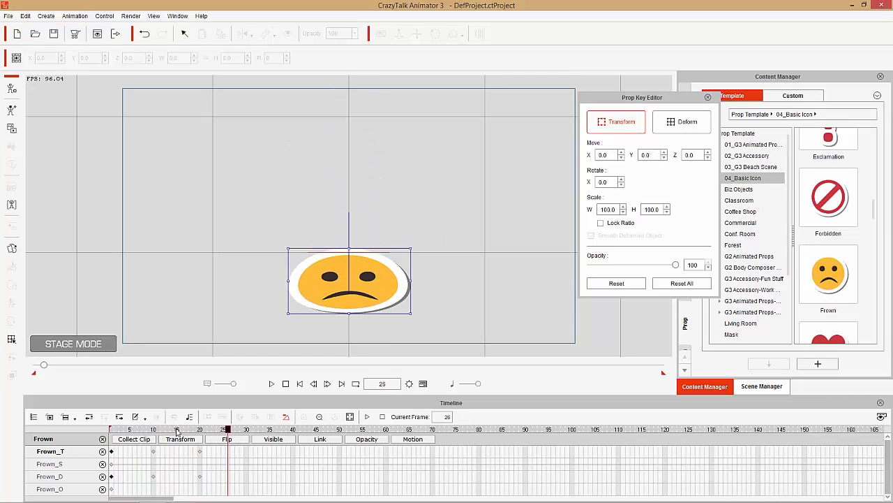
drag(177, 431, 105, 439)
key(space)
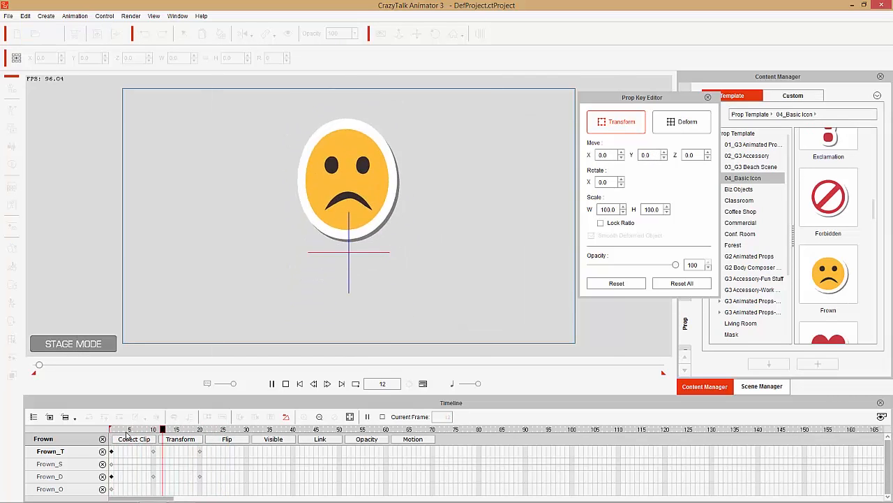
key(space)
- Set the transition curve of the Frown_D keyframe at frame 10 to Decelerate
mouse_move(166, 431)
mouse_down()
mouse_move(102, 437)
mouse_move(153, 433)
mouse_up()
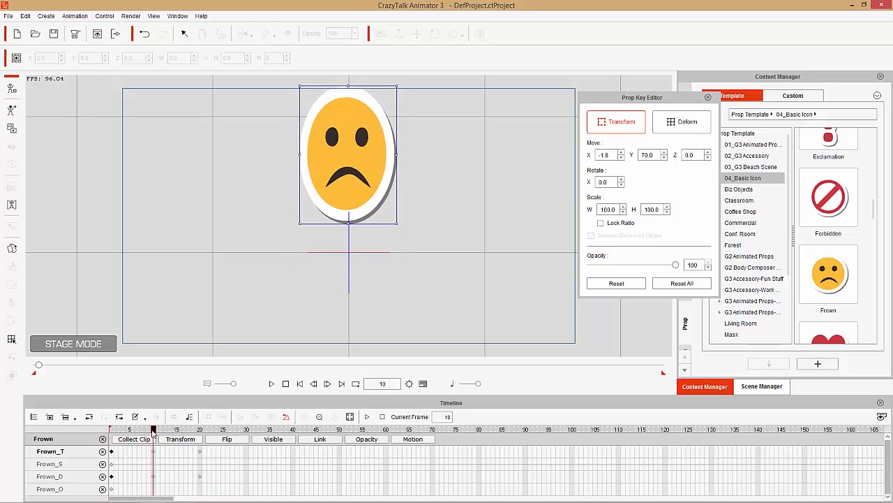
click(155, 477)
right_click(155, 478)
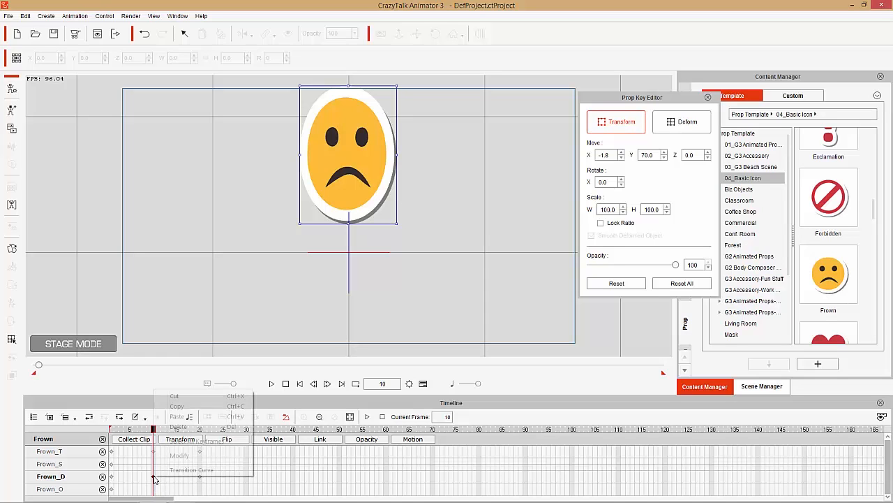
click(187, 470)
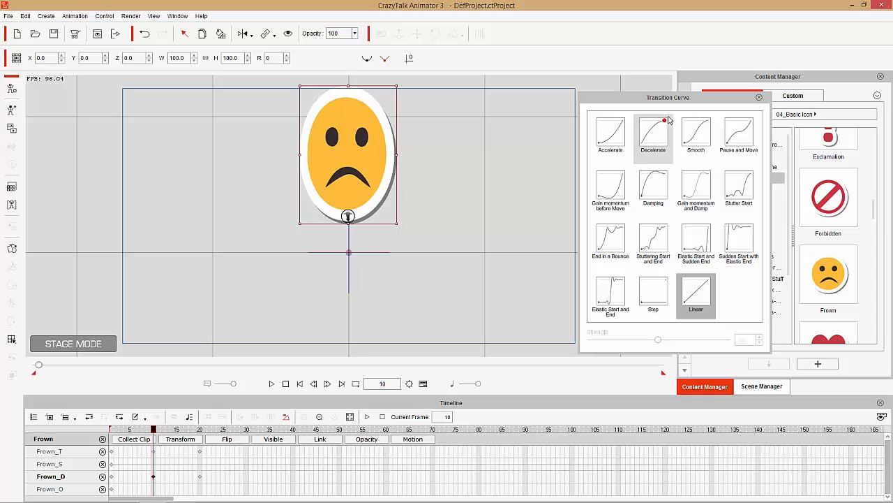
click(653, 140)
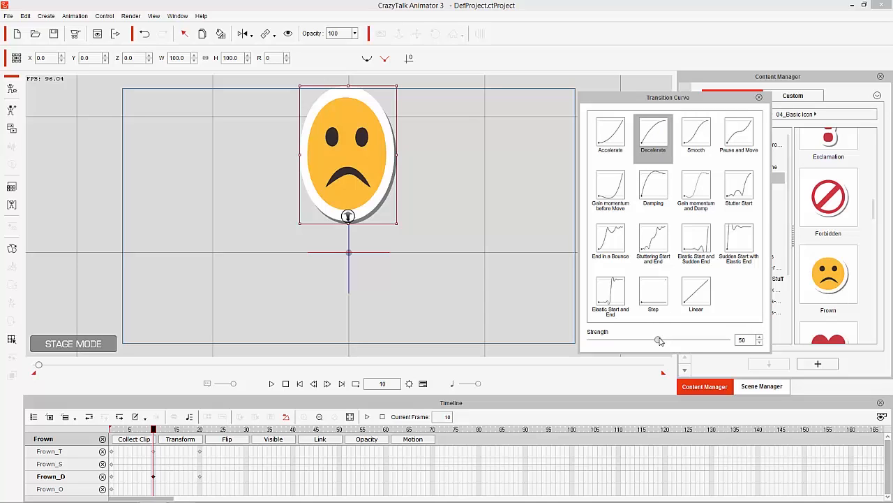
- Increase the Decelerate strength of the Frown_D keyframe at frame 10, and set the Frown_T keyframe there to Decelerate with strength 70
drag(663, 342, 684, 342)
click(155, 454)
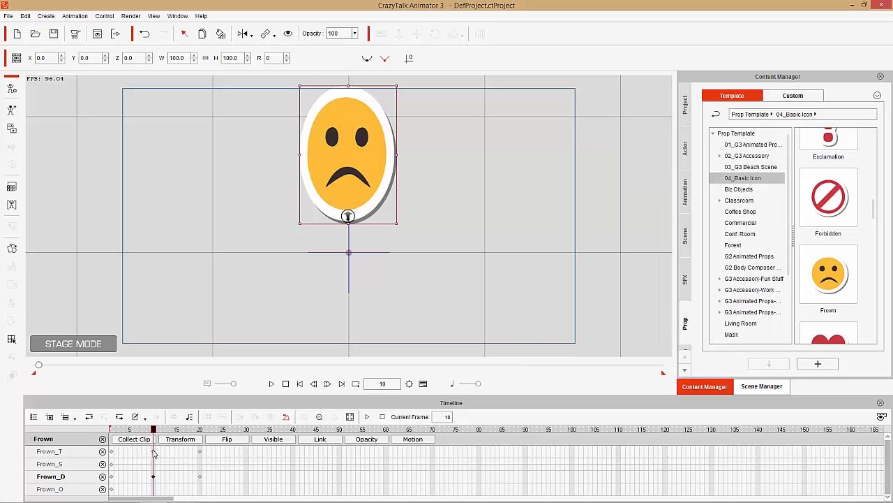
click(155, 454)
double_click(154, 454)
right_click(154, 454)
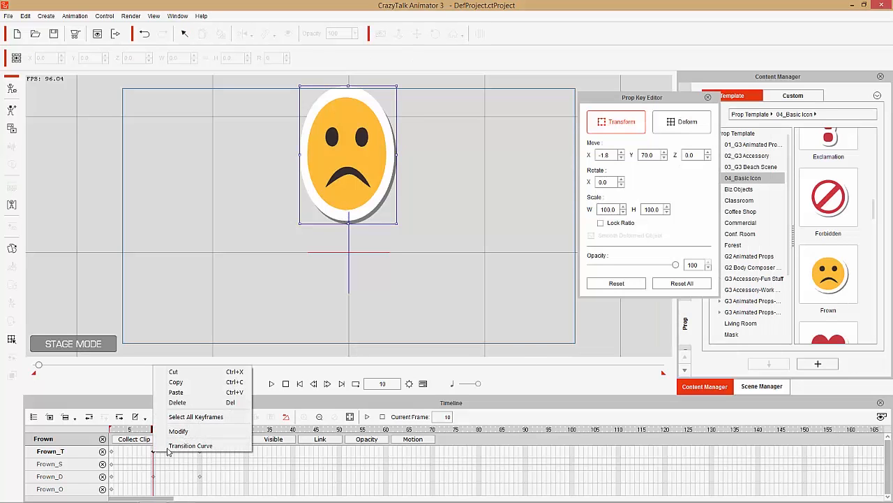
click(187, 444)
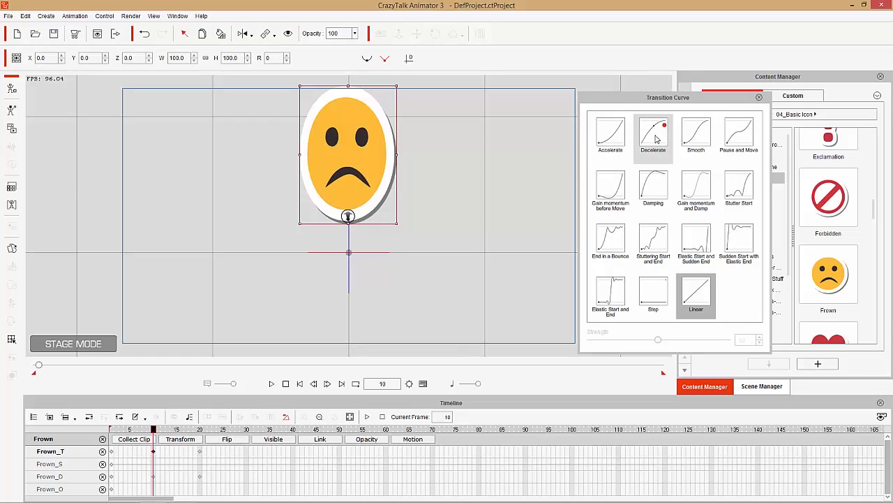
click(660, 130)
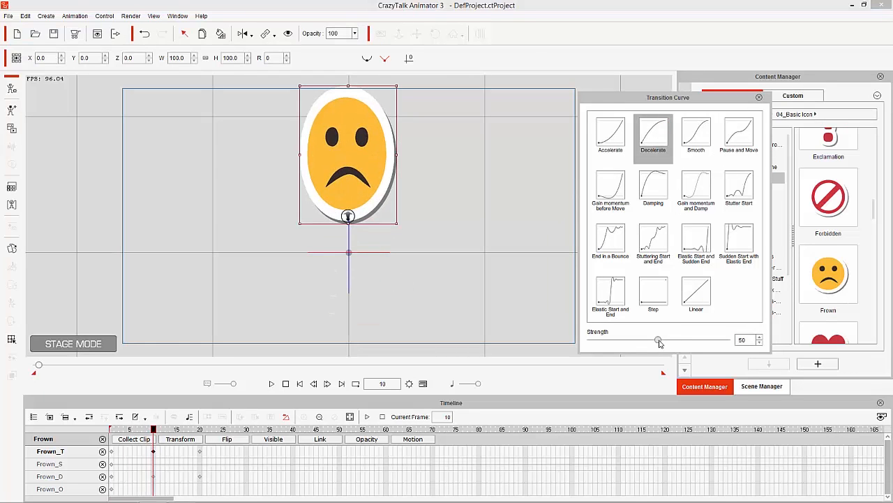
drag(659, 342, 687, 344)
- Play the bounce from the start to check the decelerating upward motion
click(156, 429)
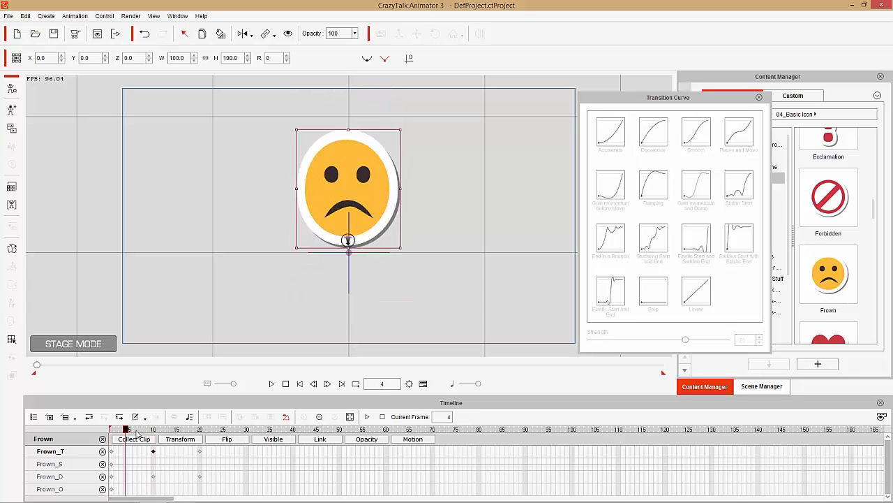
drag(160, 428, 102, 431)
key(space)
key(space)
key(space)
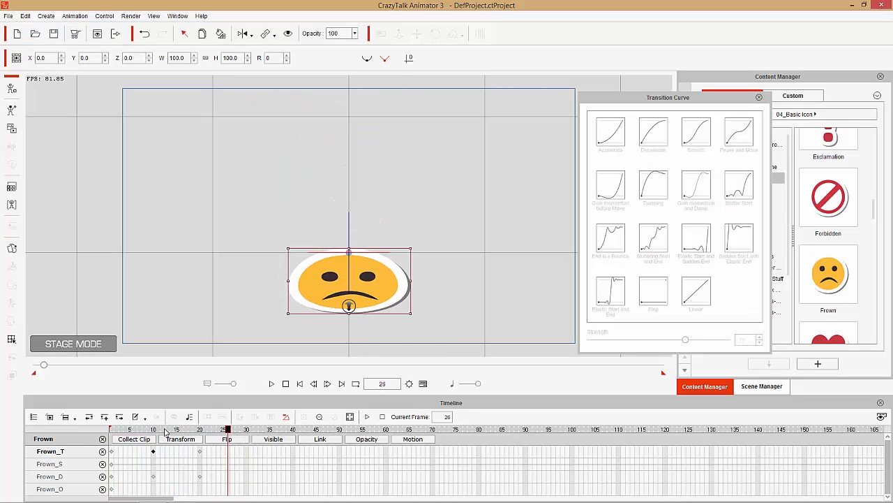
- Set the transition curve of the Frown_D keyframe at frame 20 to Accelerate and increase its strength
drag(173, 429, 198, 428)
click(200, 429)
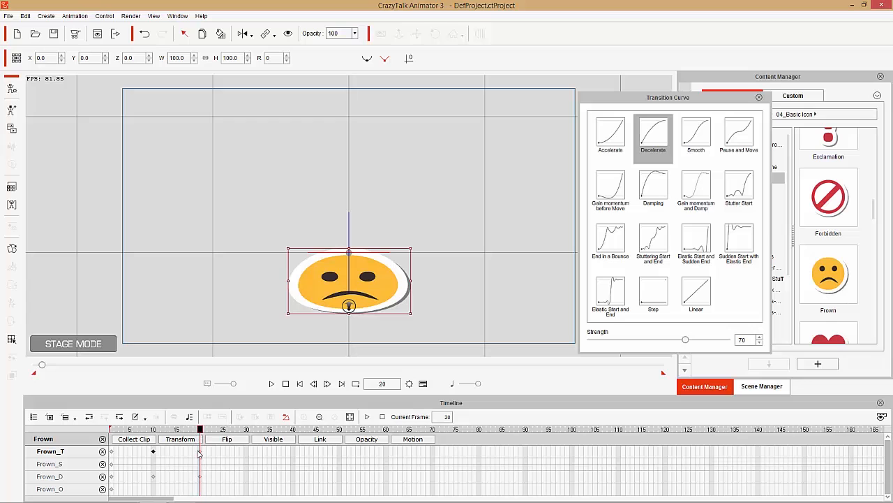
click(200, 453)
click(200, 477)
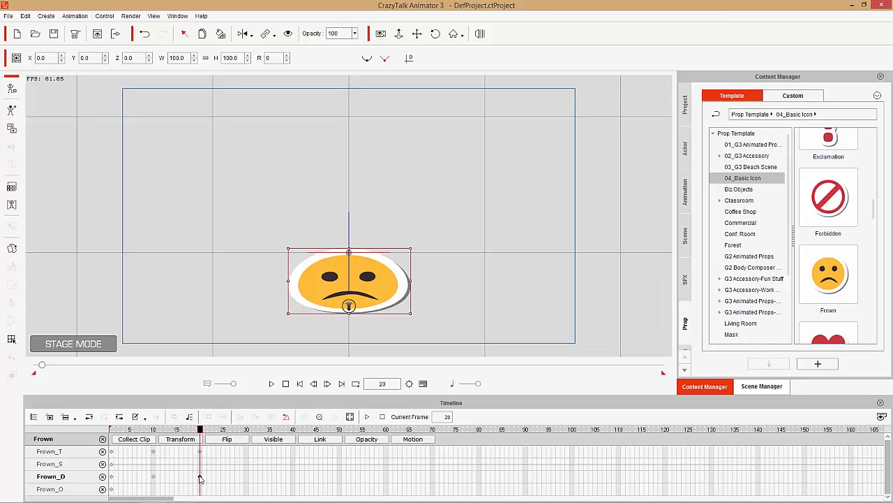
right_click(200, 477)
click(241, 468)
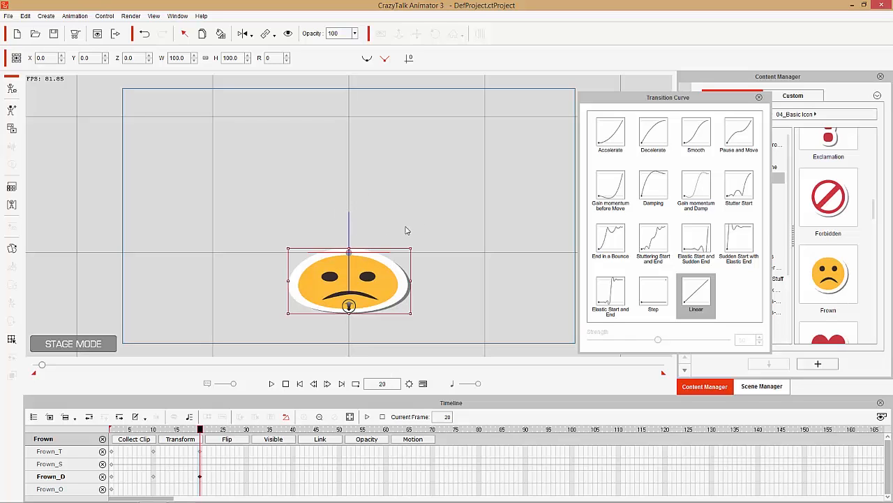
click(614, 137)
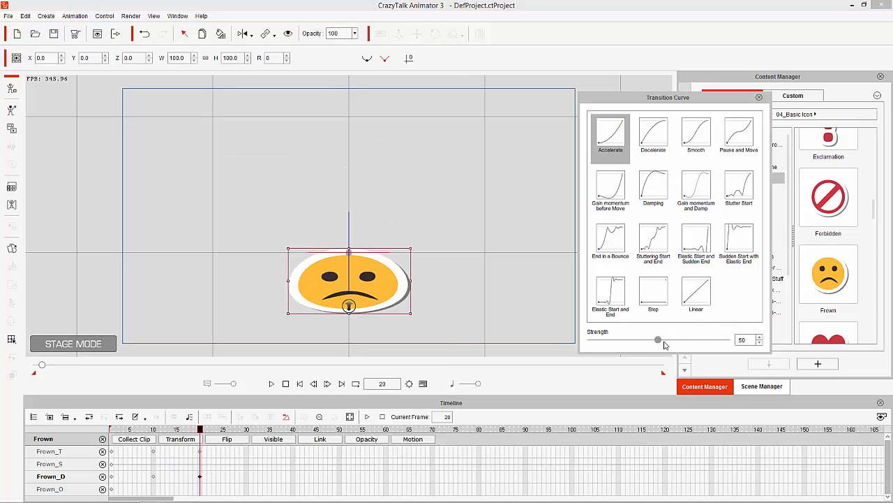
drag(665, 344, 688, 343)
- Set the transition curve of the Frown_T keyframe at frame 20 to Accelerate with strength 70
click(199, 453)
click(200, 452)
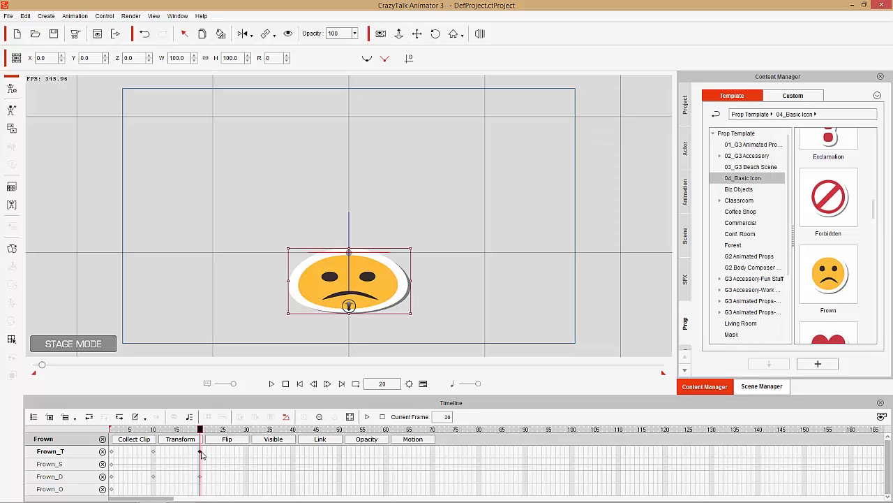
right_click(201, 452)
click(235, 445)
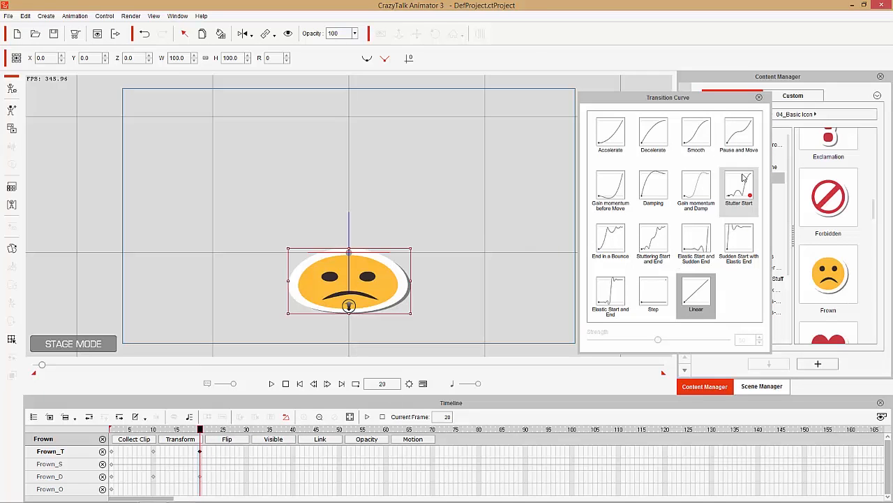
click(622, 136)
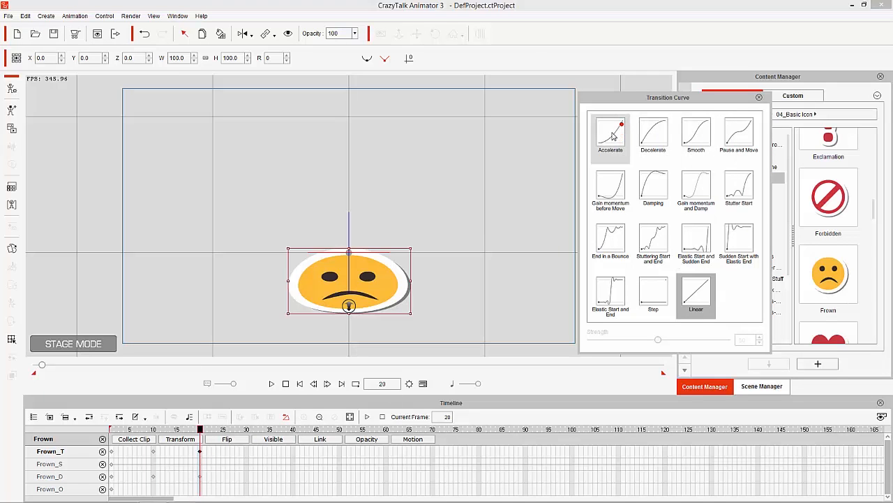
drag(659, 342, 684, 340)
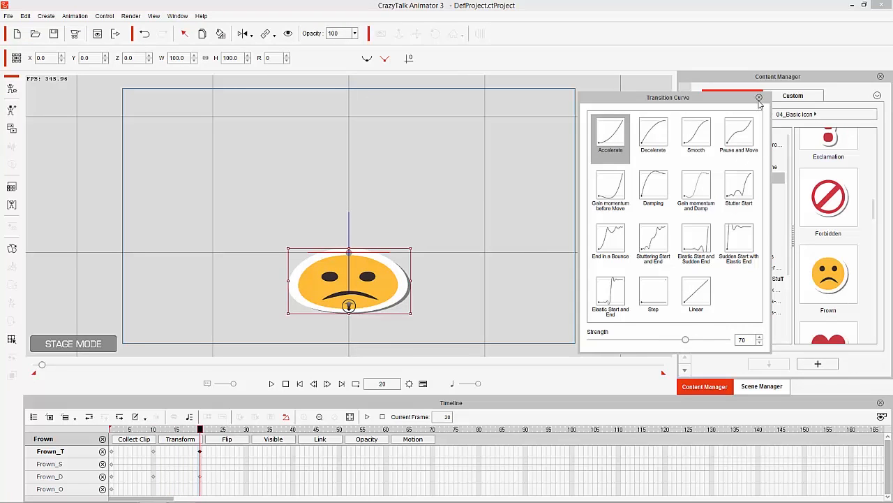
- Replay the animation from frame 1 to check both the upward and downward easing of the bounce
key(space)
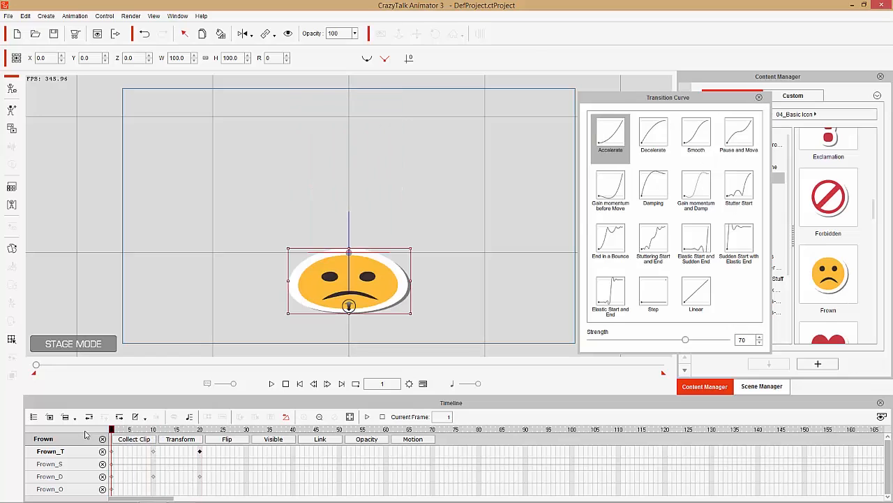
key(space)
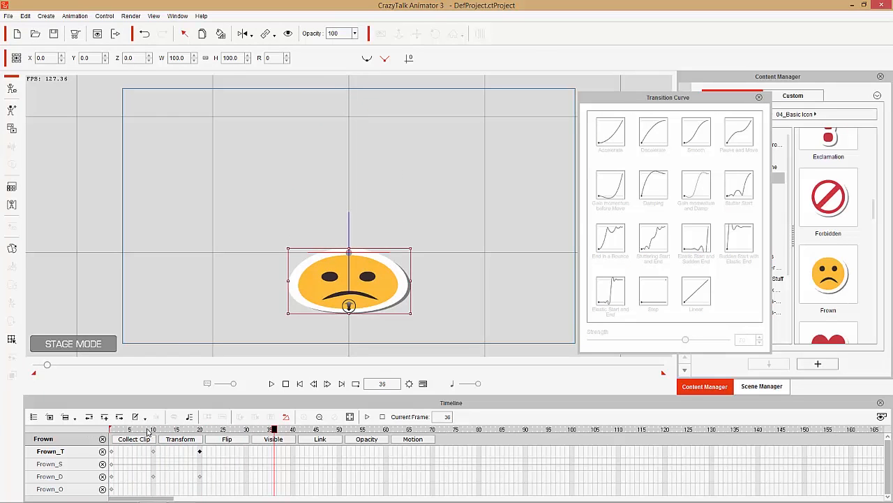
key(space)
key(space)
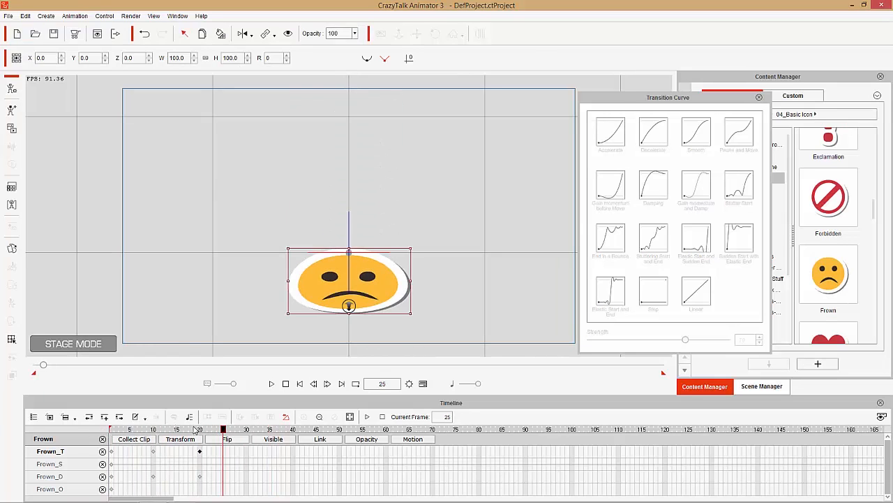
key(space)
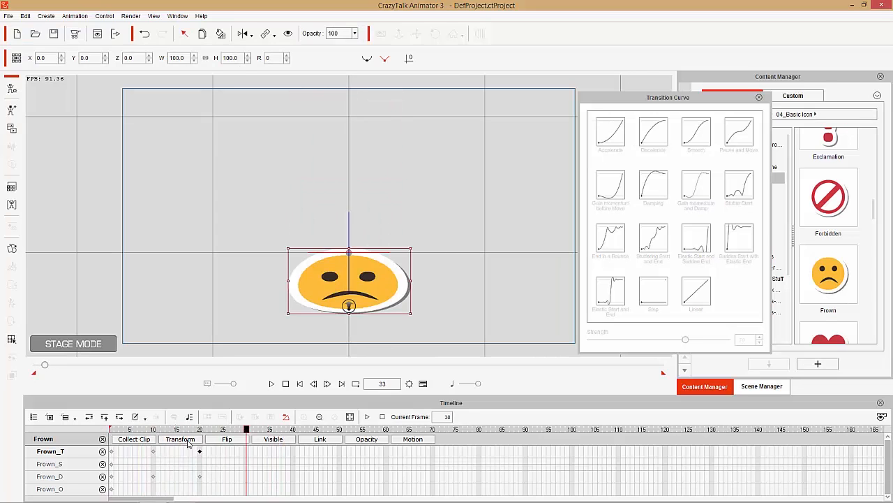
- Copy the Frown_T and Frown_D keyframes at frames 10 and 20 and paste them at frames 30, 50, 70 and 90
drag(133, 444, 229, 484)
click(142, 454)
click(229, 484)
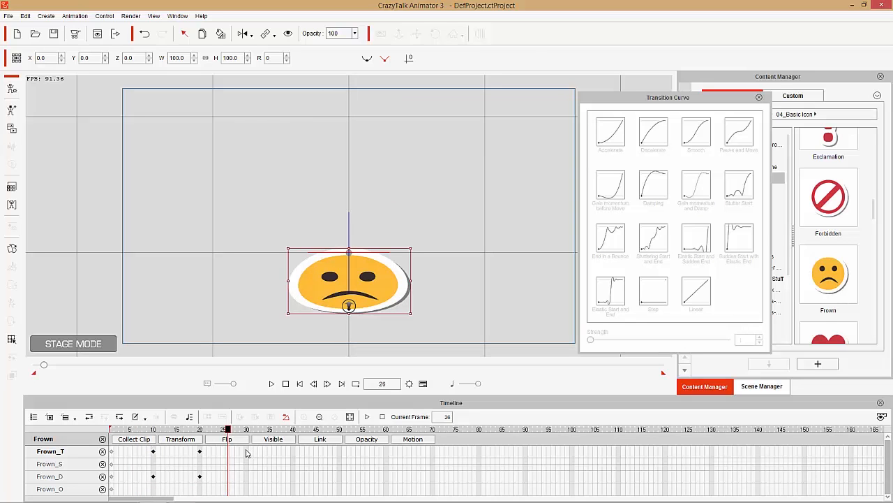
click(246, 453)
key(ctrl+v)
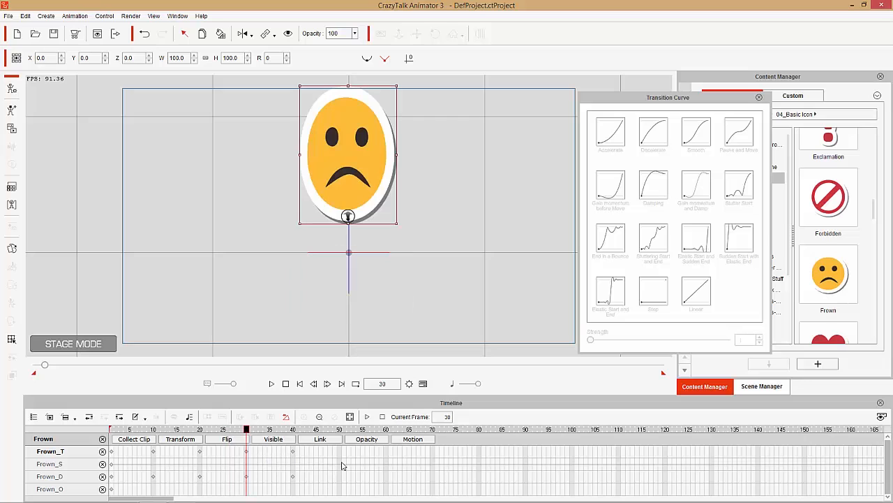
click(339, 458)
key(ctrl+v)
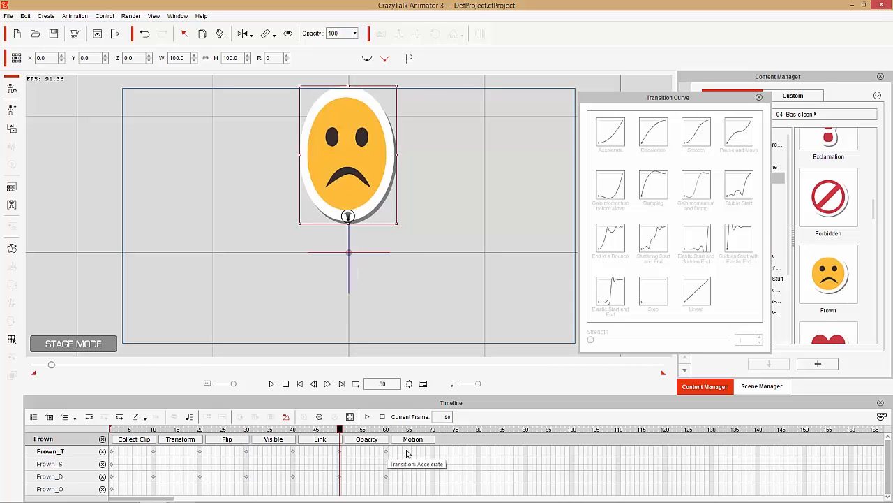
click(433, 455)
key(ctrl+v)
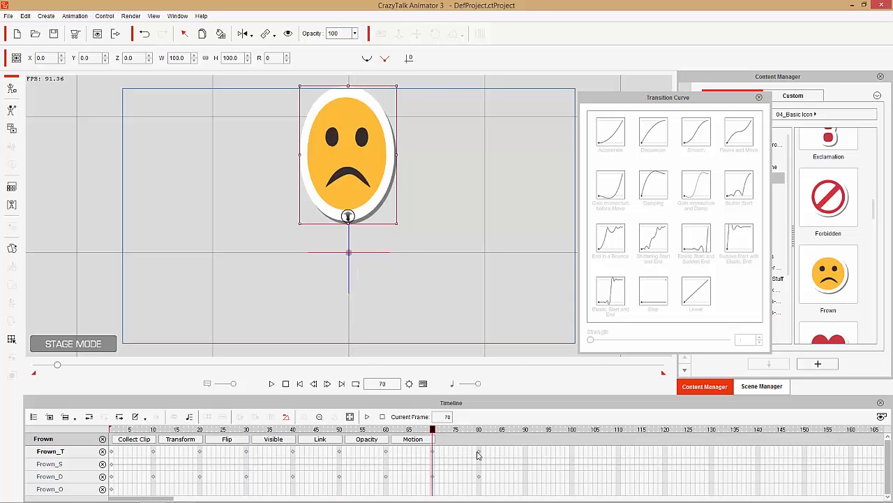
click(525, 456)
key(ctrl+v)
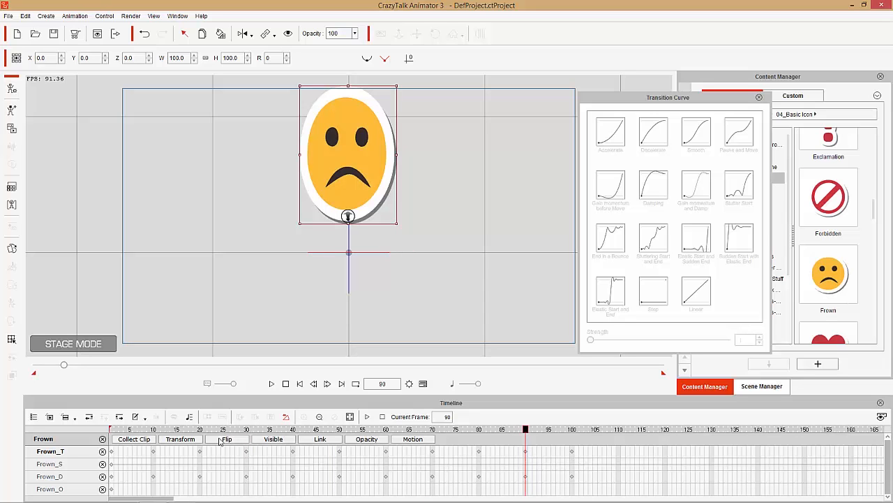
- Play the repeated bounces through to frame 100 a couple of times, and return to frame 1
key(space)
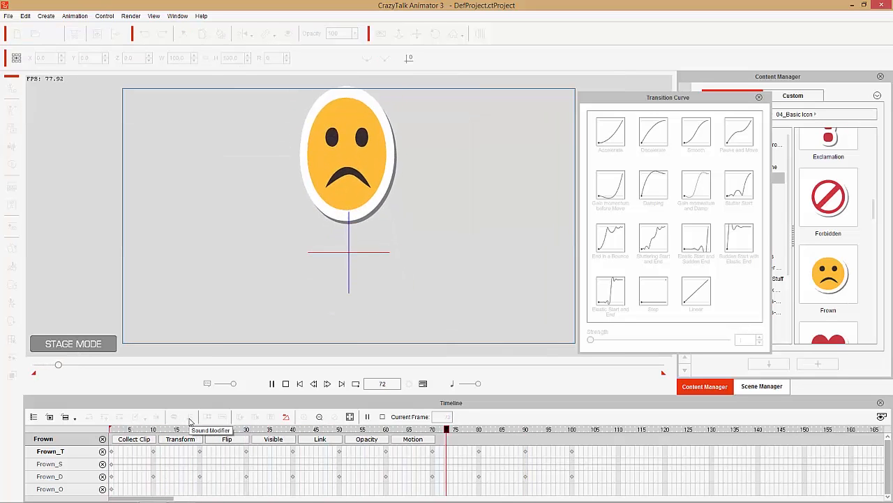
key(space)
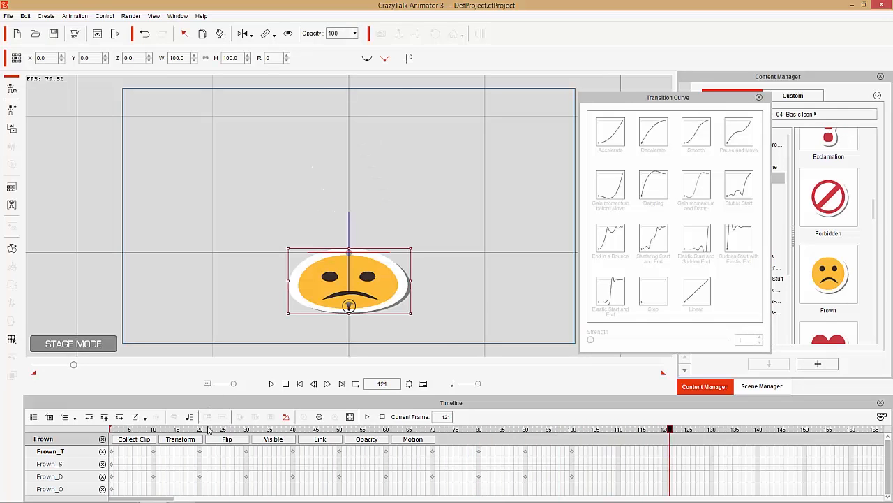
key(space)
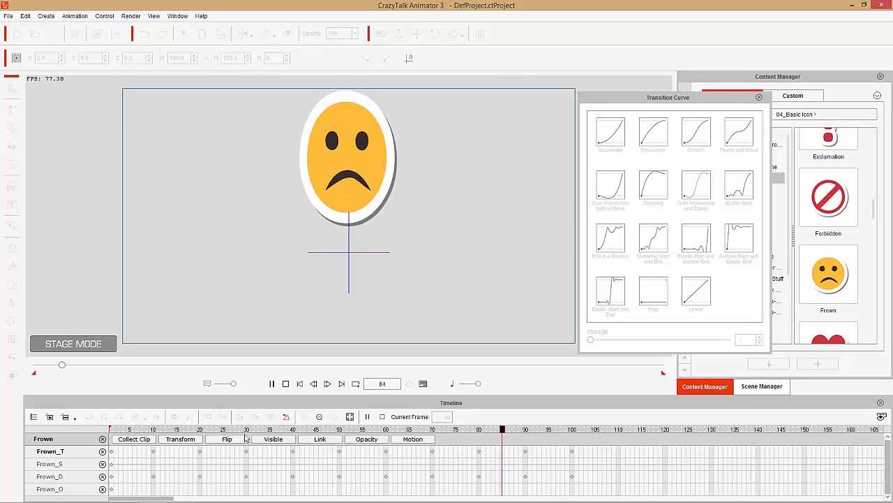
key(space)
drag(273, 430, 111, 439)
- Hide the Frown tracks and close the Transition Curve and Timeline windows
click(103, 438)
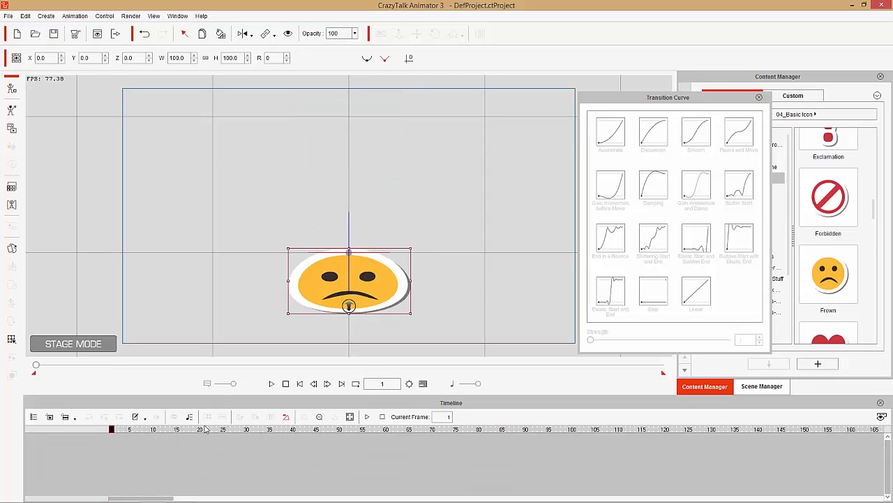
click(759, 97)
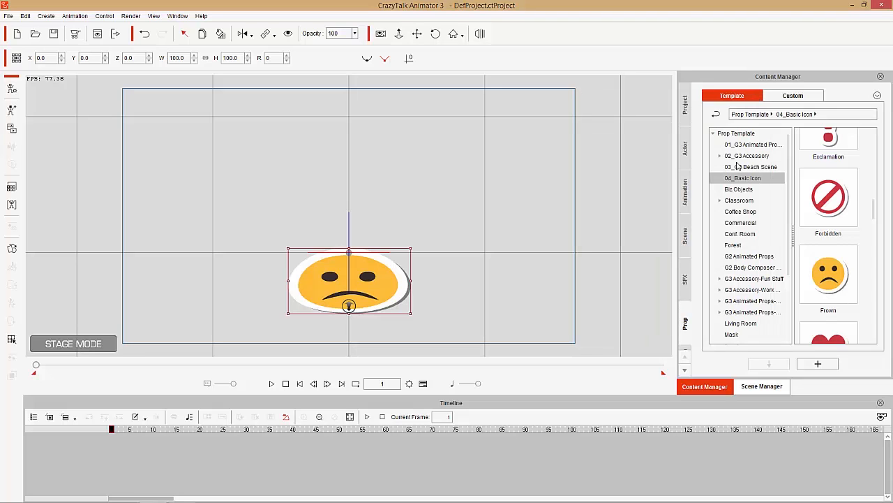
click(880, 403)
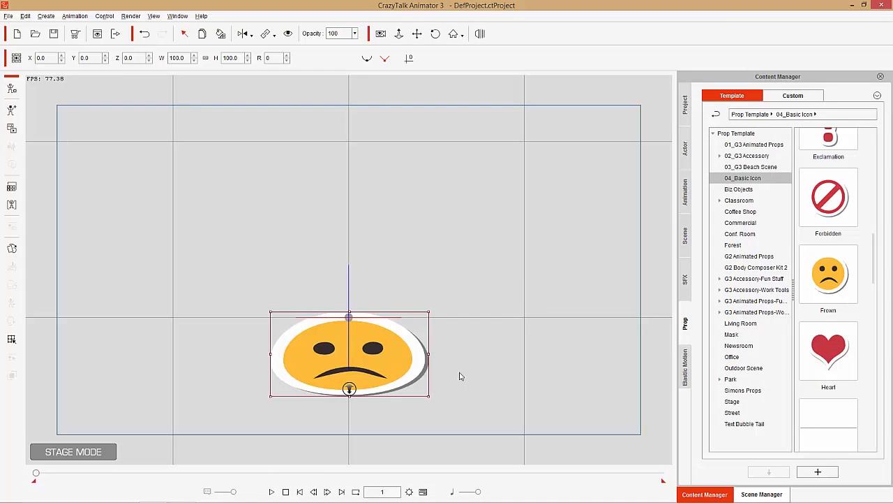
- Play the finished bounce animation on the enlarged stage and stop it
scroll(457, 349, up, 2)
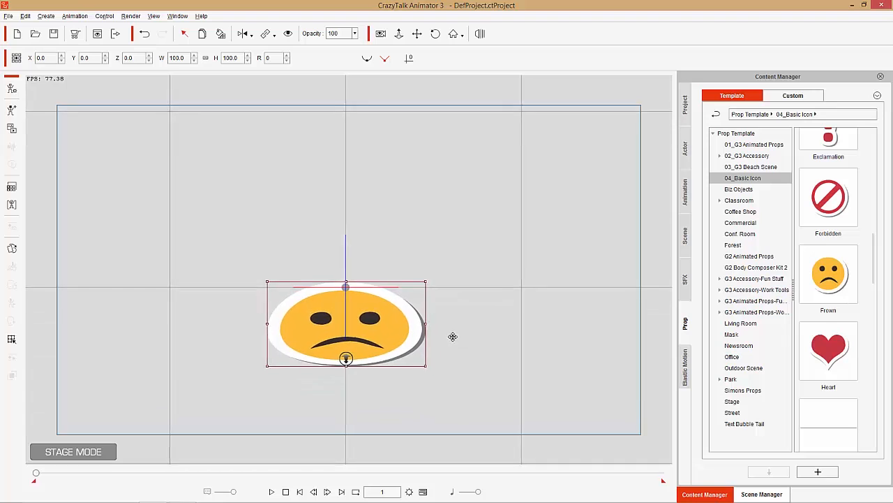
click(272, 492)
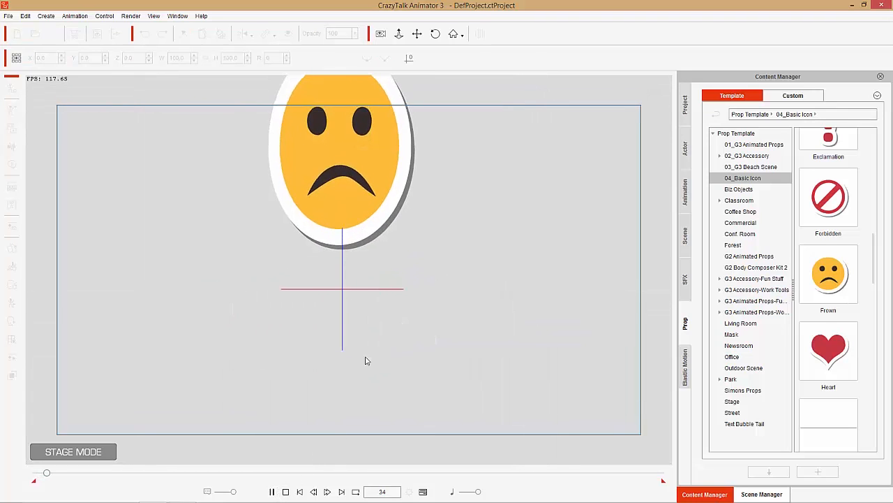
click(287, 492)
drag(462, 256, 497, 318)
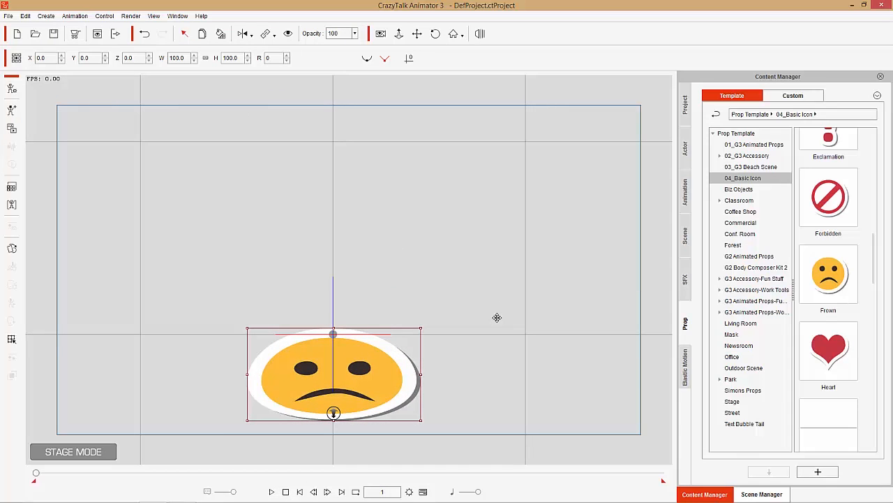